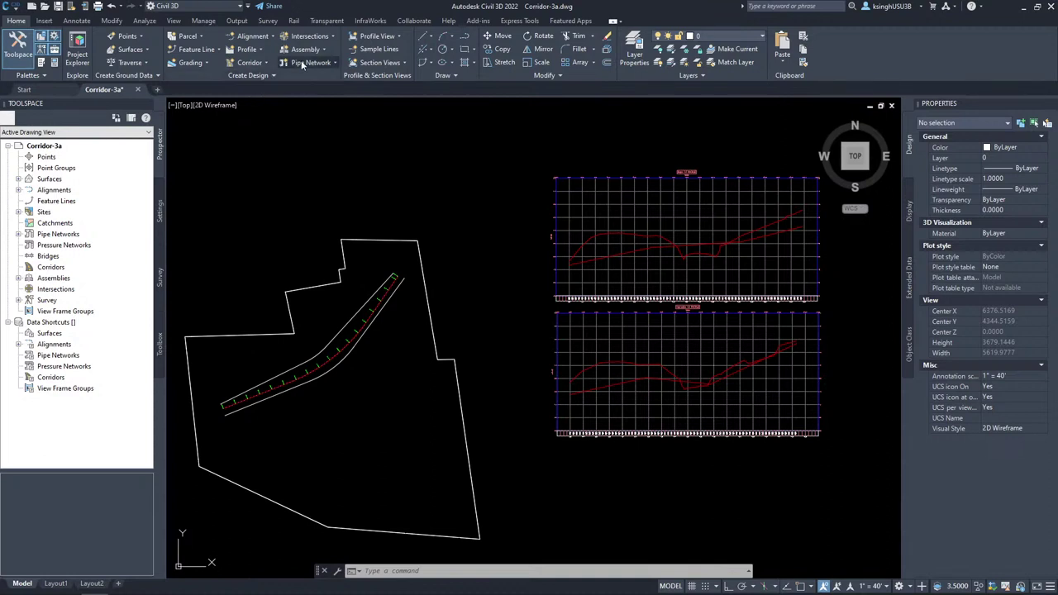
Create an assembly named Divided Highway and place its baseline in the empty area beyond the profile views
click(324, 48)
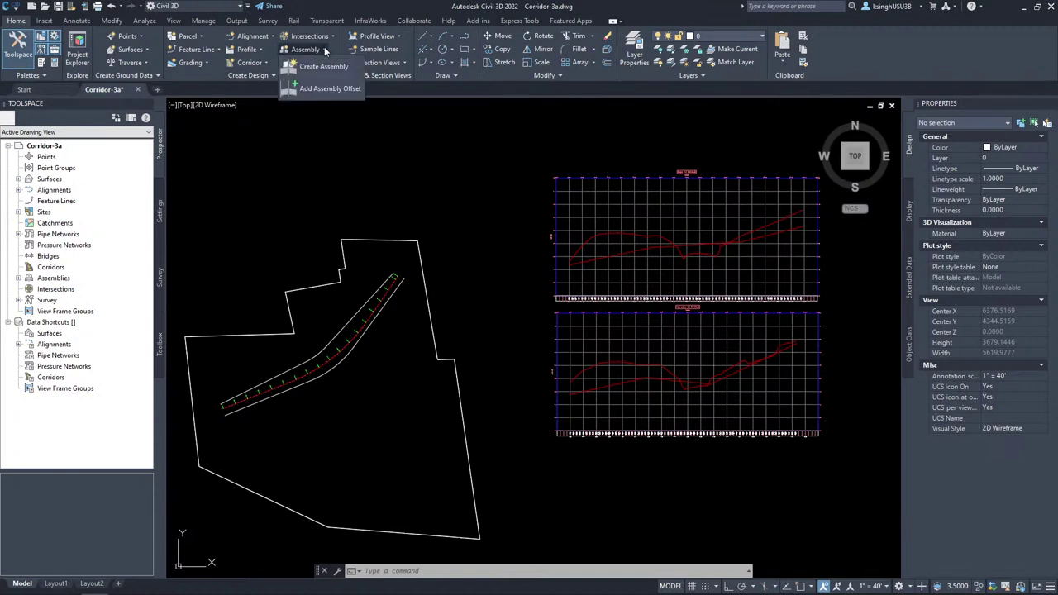
click(335, 66)
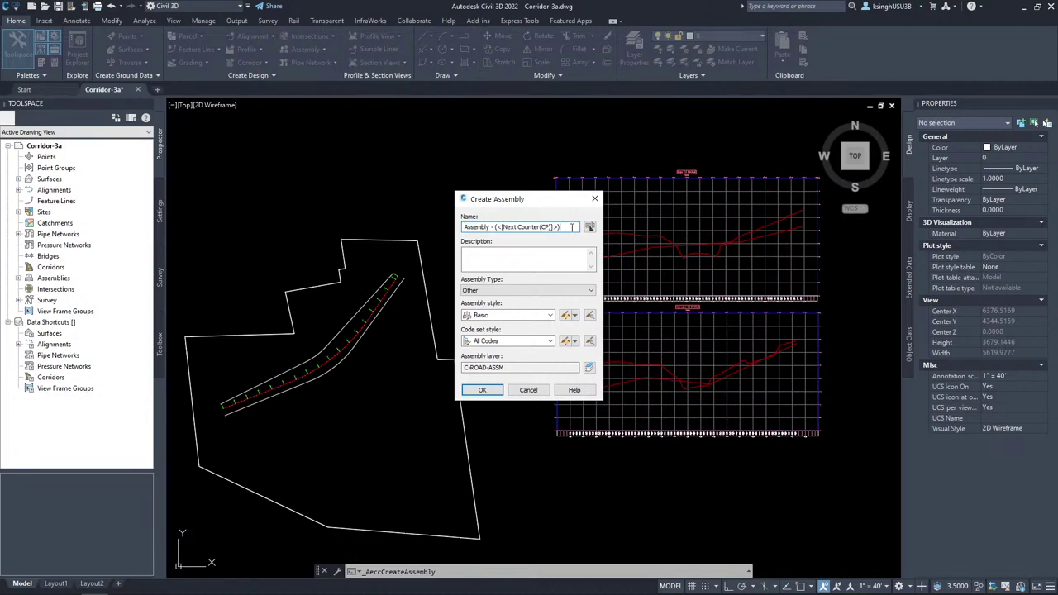
text(Divided Highway)
click(484, 391)
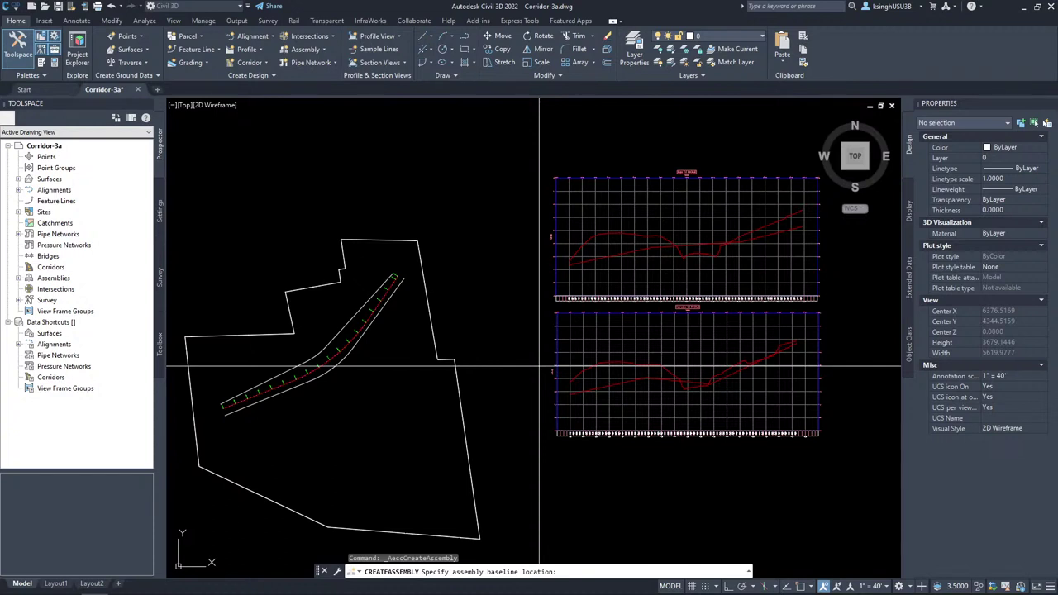
scroll(550, 355, down, 5)
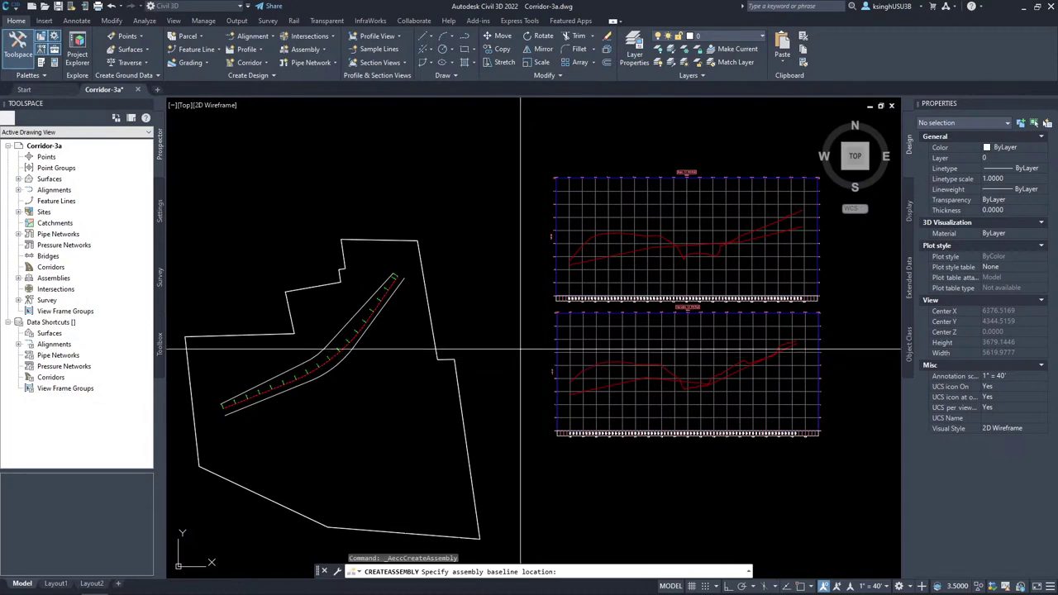
mouse_move(560, 355)
middle_down()
mouse_move(515, 369)
mouse_move(477, 357)
middle_up()
scroll(604, 311, up, 4)
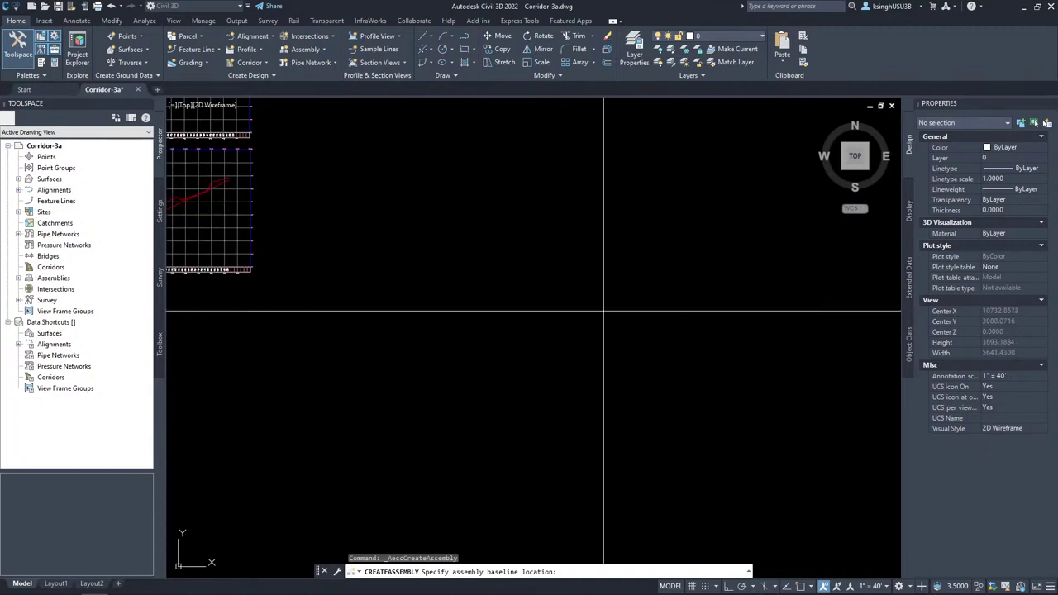
click(604, 312)
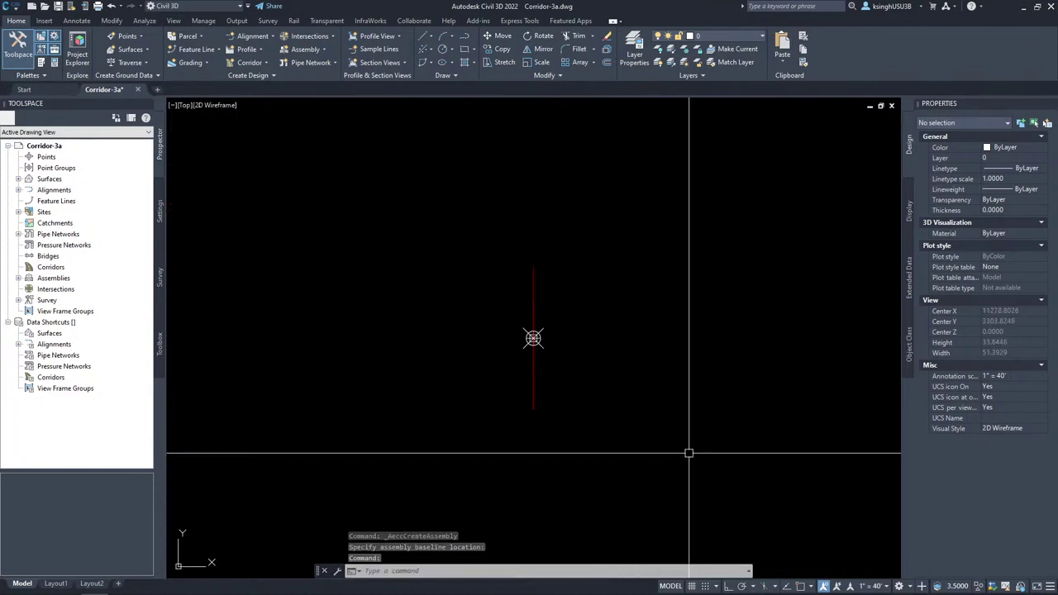
Open the subassembly tool palettes and move them into the drawing area beside the assembly baseline
click(41, 64)
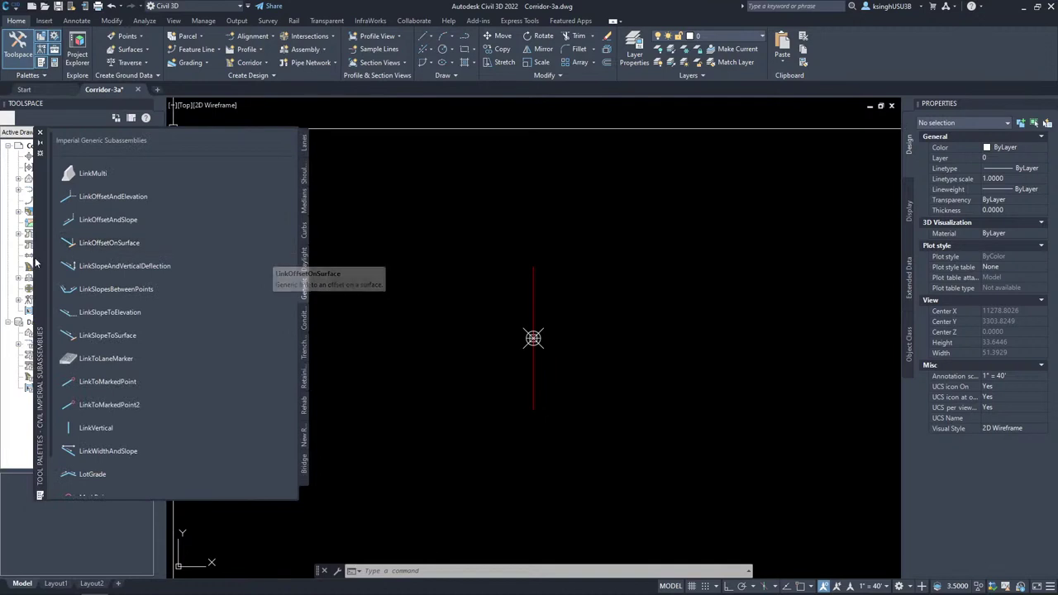
mouse_move(38, 264)
mouse_down()
mouse_move(69, 302)
mouse_move(343, 380)
mouse_move(266, 302)
mouse_move(215, 288)
mouse_up()
mouse_move(683, 381)
middle_down()
mouse_move(653, 383)
mouse_move(681, 354)
mouse_move(761, 355)
mouse_move(737, 355)
middle_up()
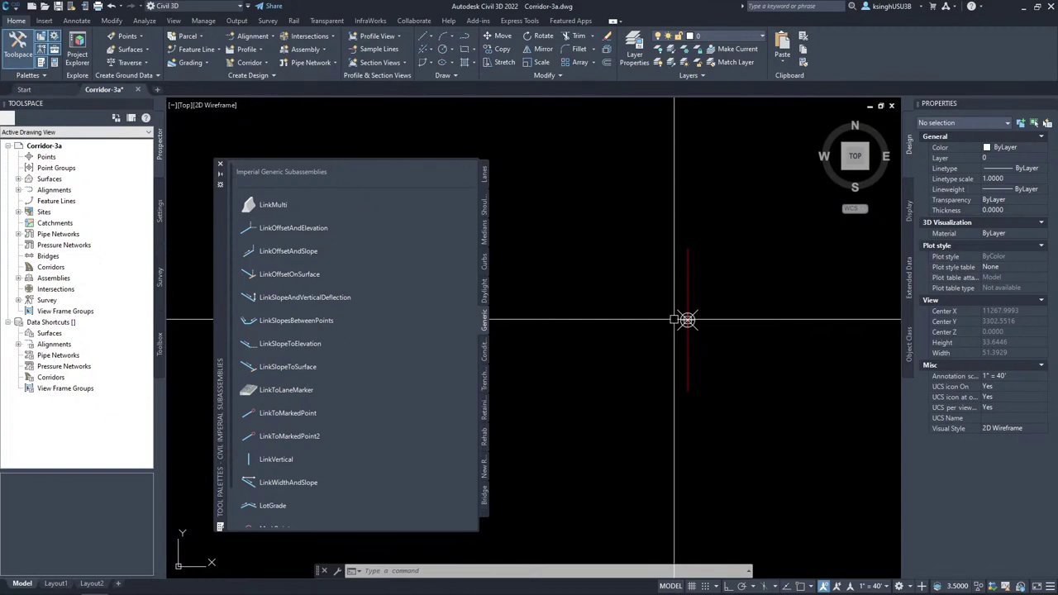
right_click(221, 392)
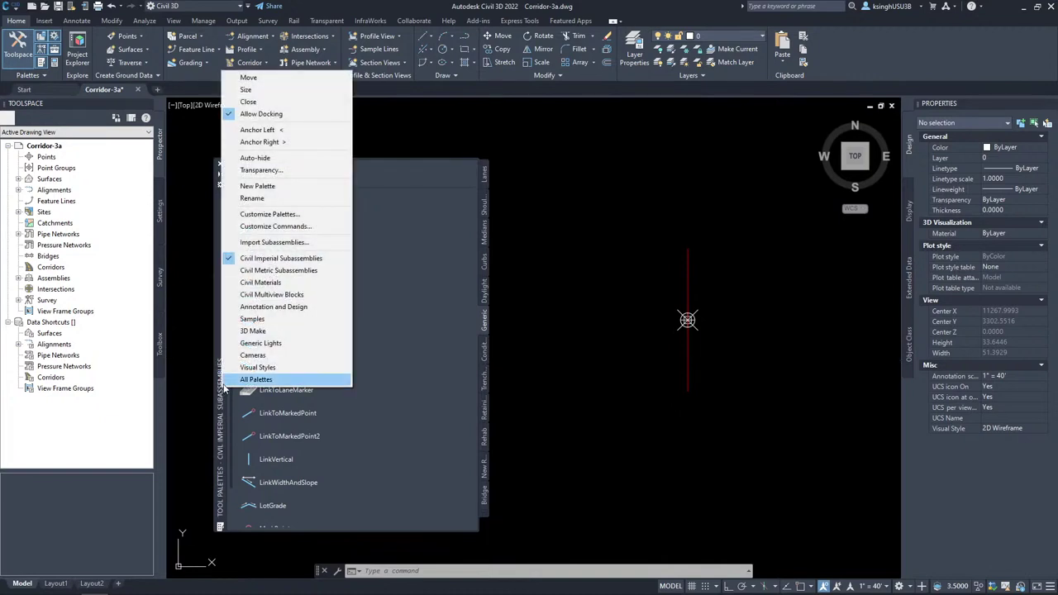
click(318, 243)
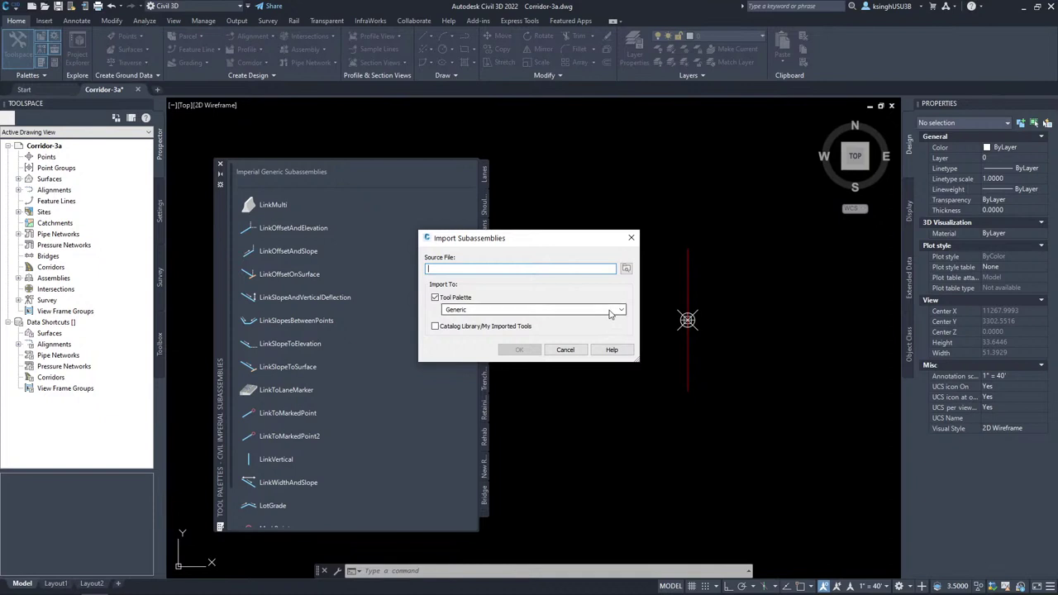
click(566, 350)
Display the Medians category of the Civil Imperial Subassemblies and widen the properties display to make parameter names readable
right_click(220, 388)
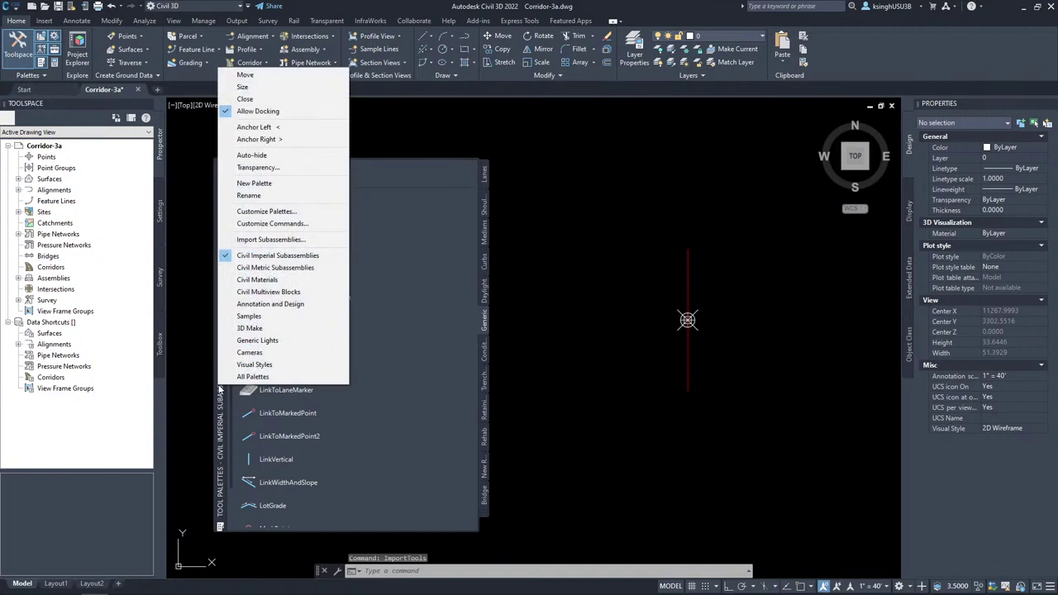
click(277, 255)
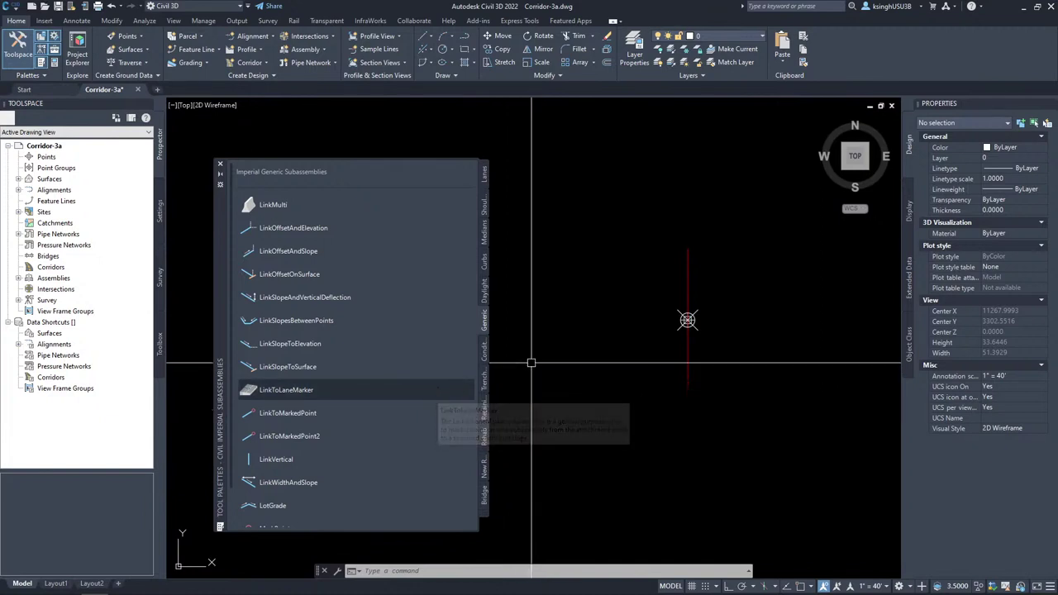
click(485, 235)
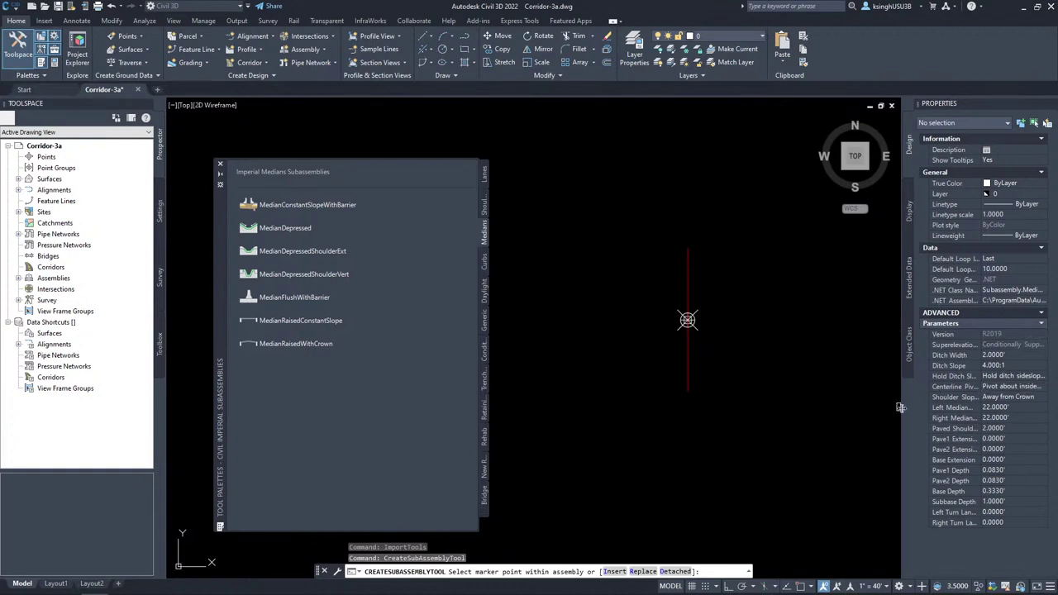
drag(900, 406, 802, 405)
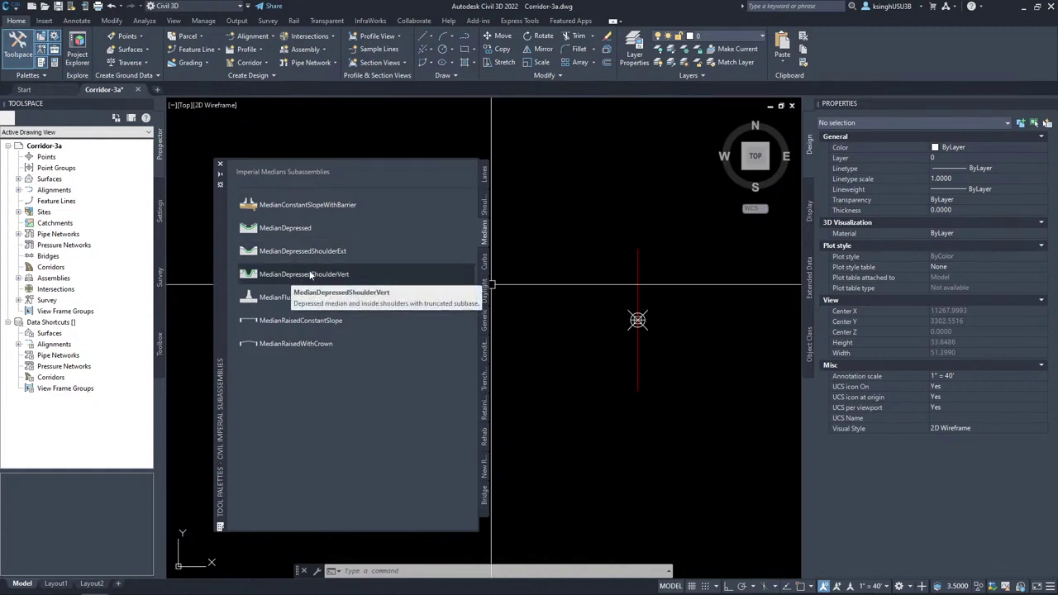
Add a MedianDepressedShoulderExt subassembly to the assembly baseline with its Centerline Pivot set to Pivot about centerline
click(334, 258)
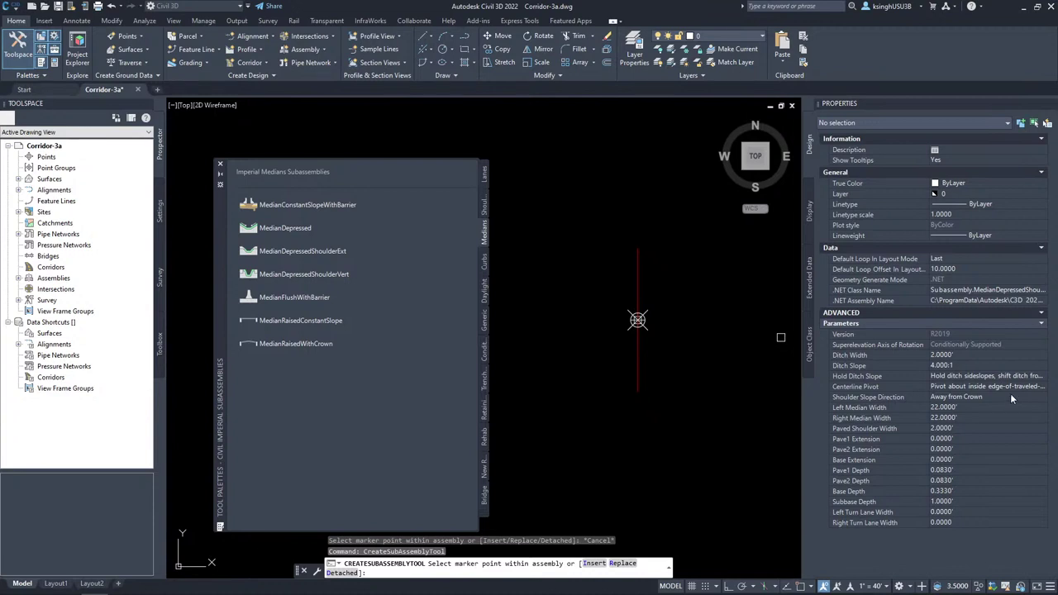
click(1007, 387)
click(997, 387)
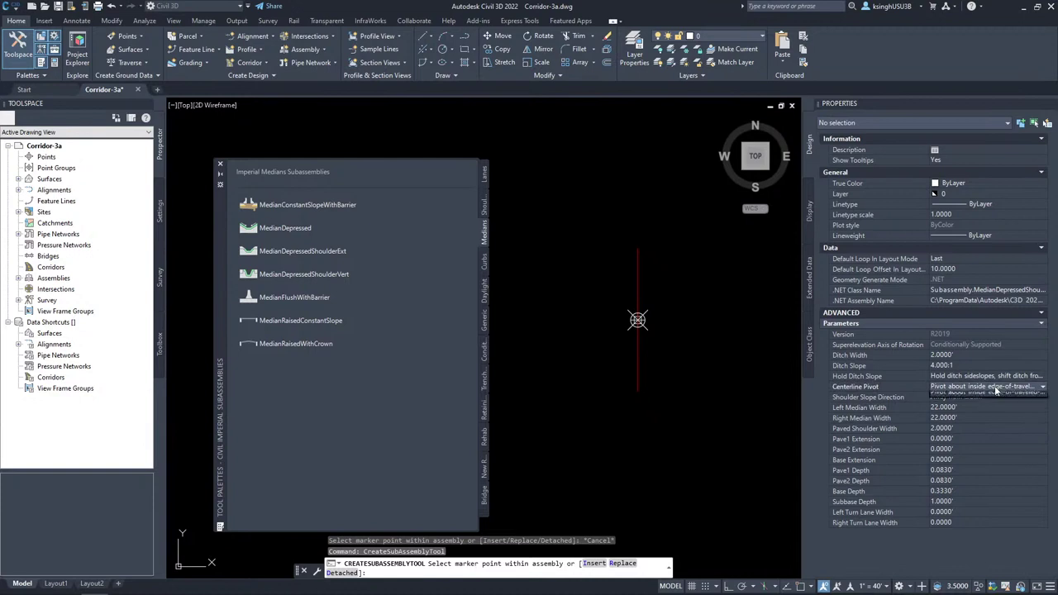
click(984, 405)
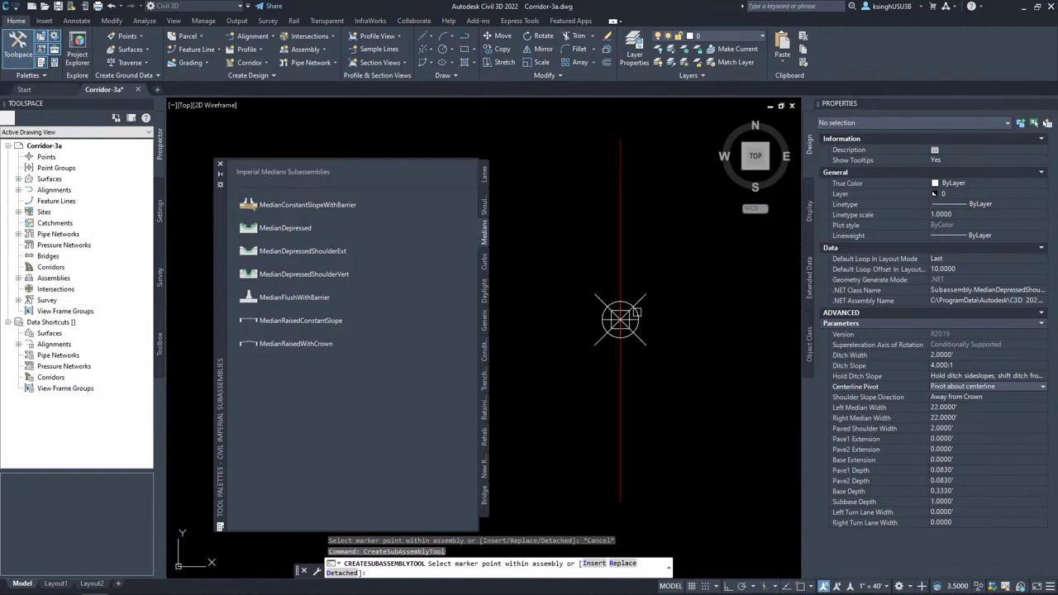
click(620, 318)
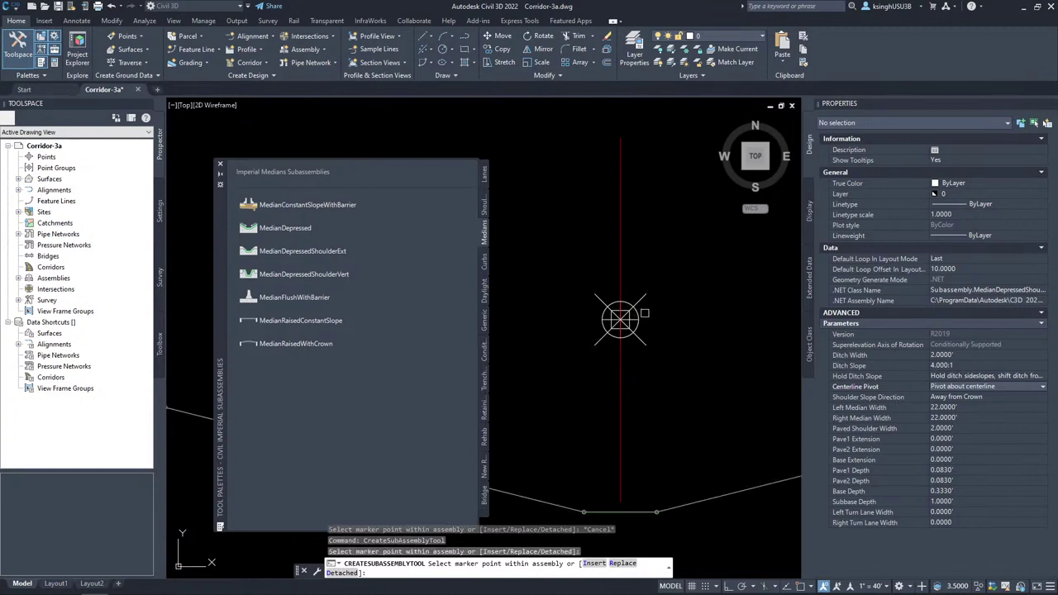
scroll(653, 357, down, 5)
mouse_move(681, 380)
middle_down()
mouse_move(678, 420)
mouse_move(699, 422)
middle_up()
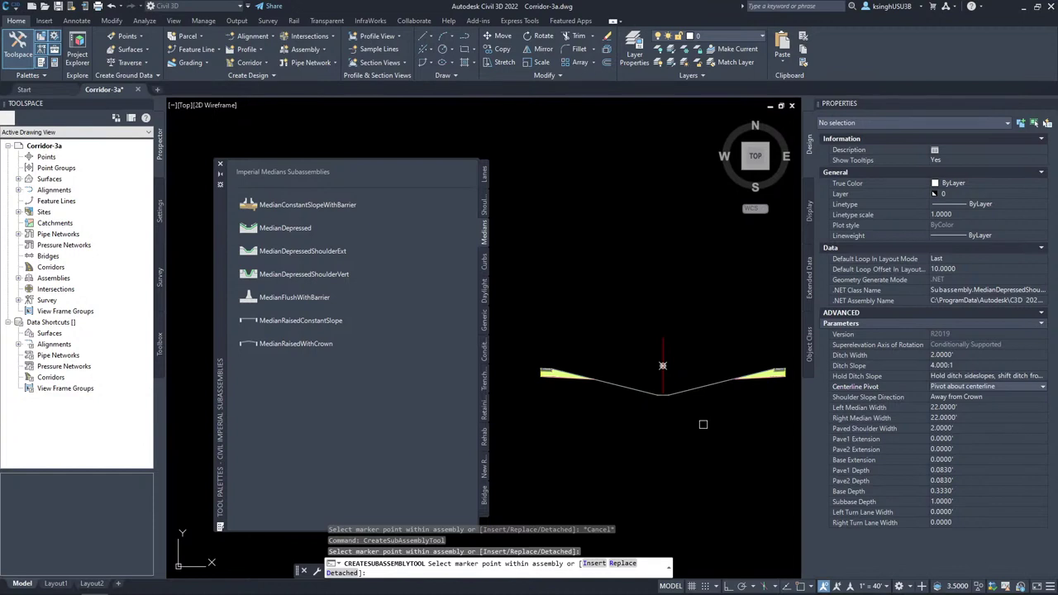
Choose the LaneSuperelevationAOR subassembly from the imperial Lanes category for the outer edge of the median's left shoulder
scroll(615, 387, up, 4)
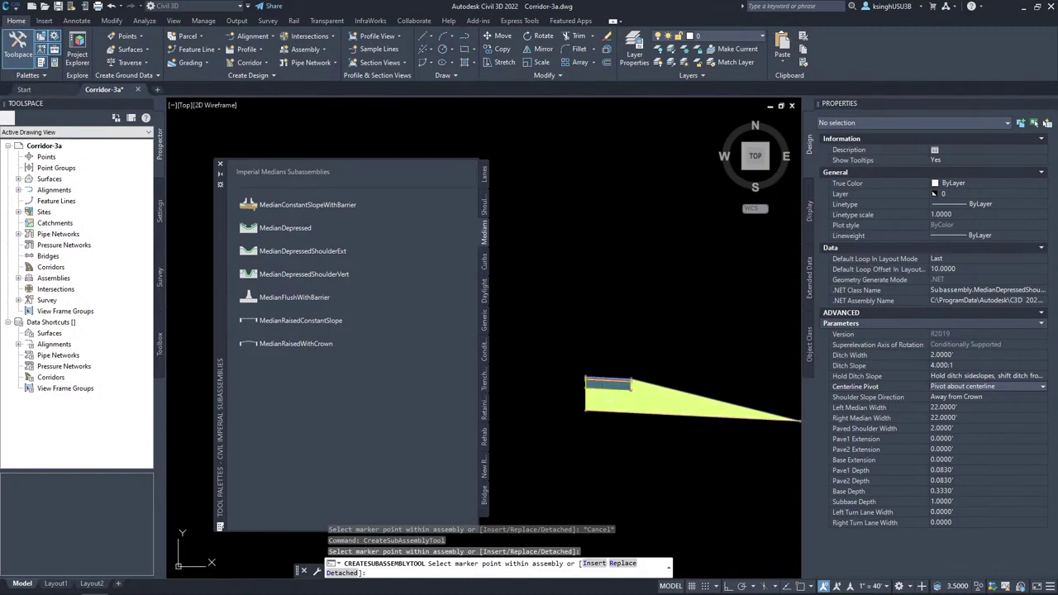
scroll(616, 380, up, 4)
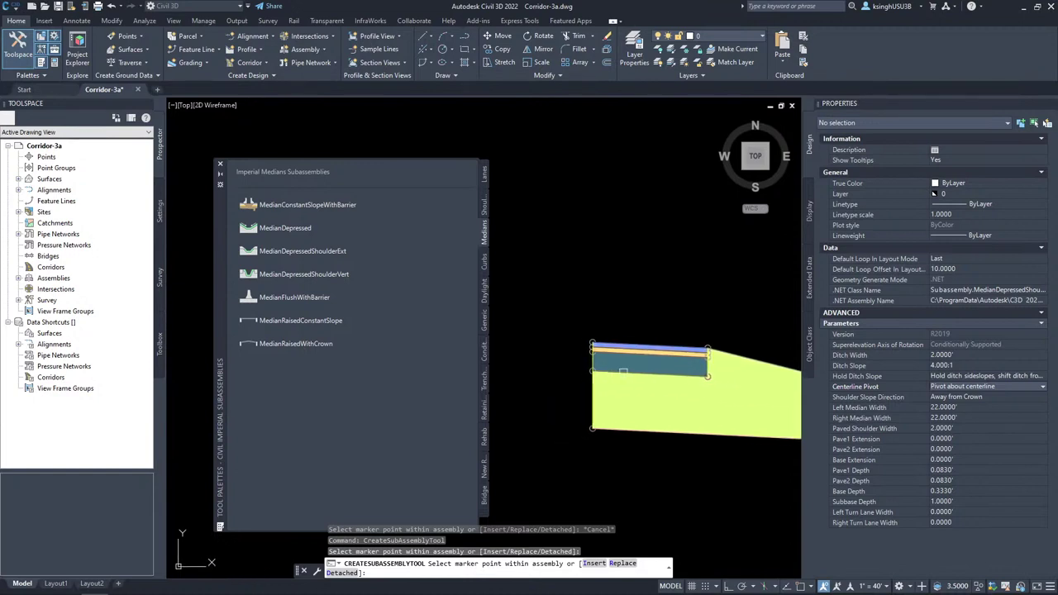
scroll(637, 381, up, 3)
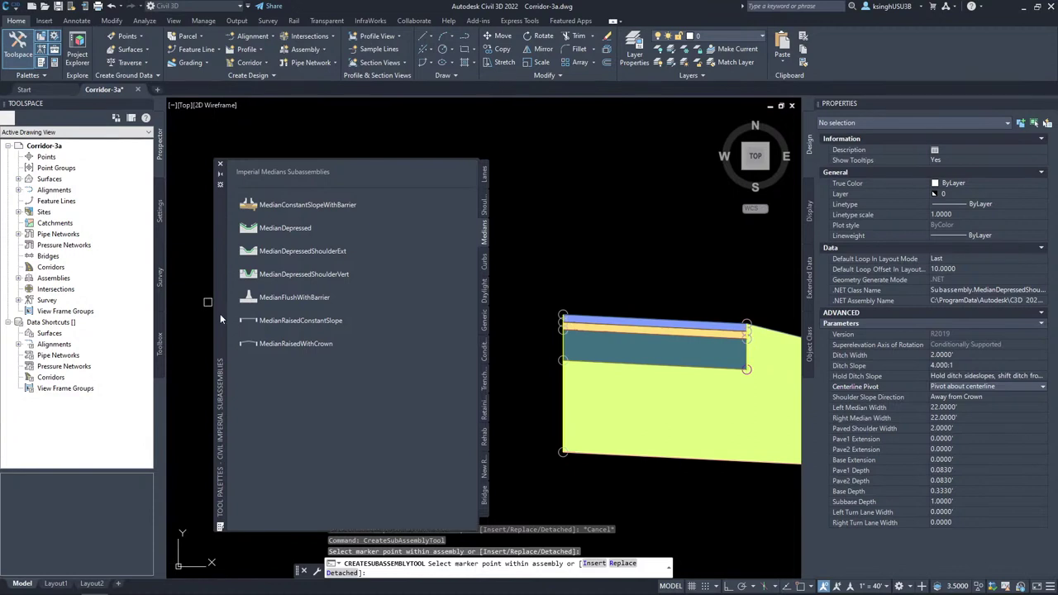
drag(220, 315, 199, 292)
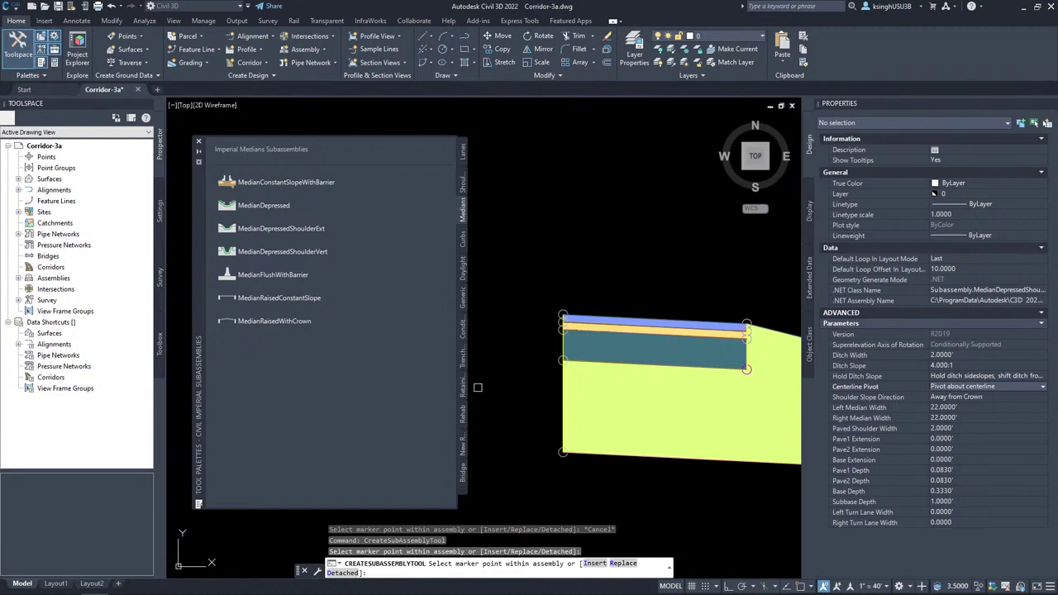
middle_drag(535, 359, 573, 357)
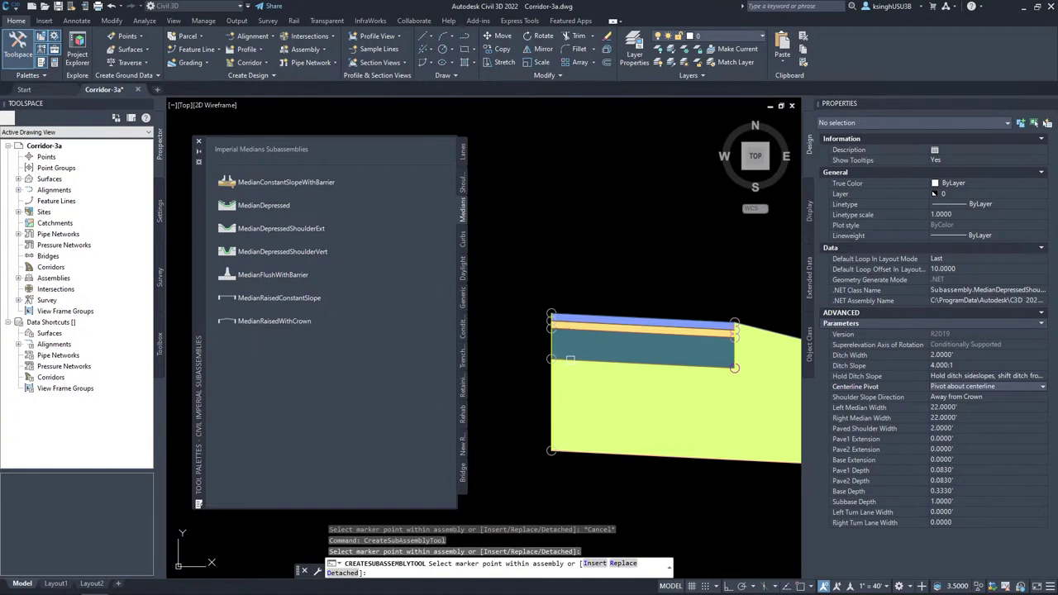
click(464, 157)
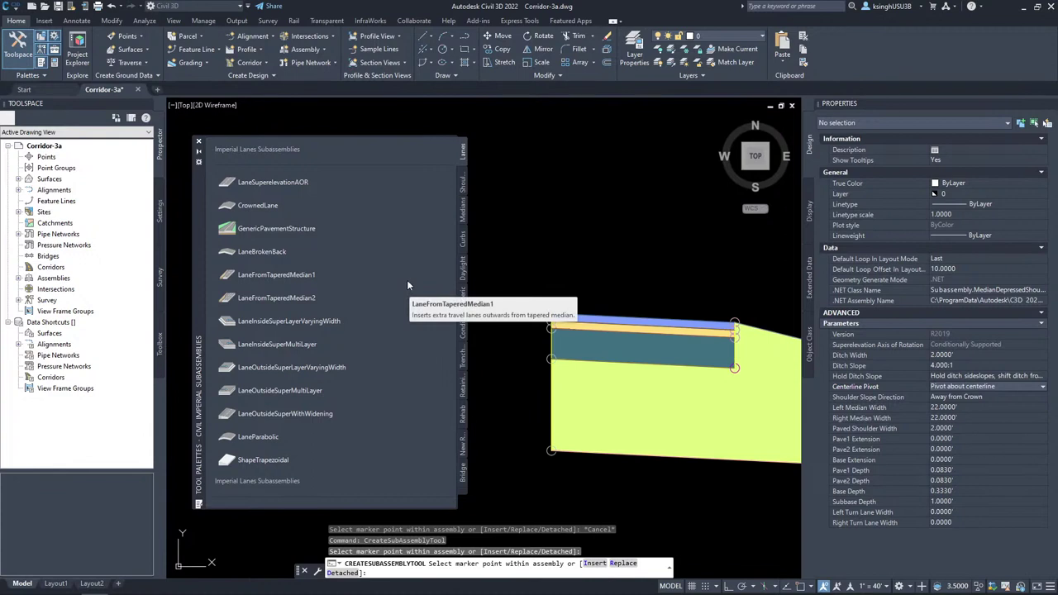
click(298, 182)
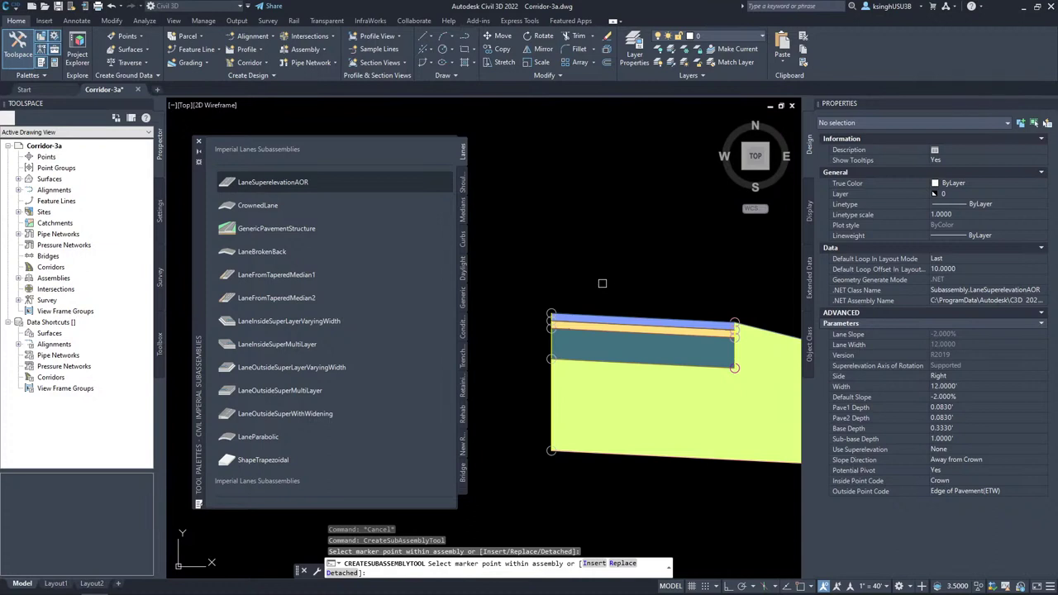
Set the lane's side to Left and width to 24 ft, and attach it to the top marker of the median's left edge
click(949, 377)
click(959, 377)
click(953, 397)
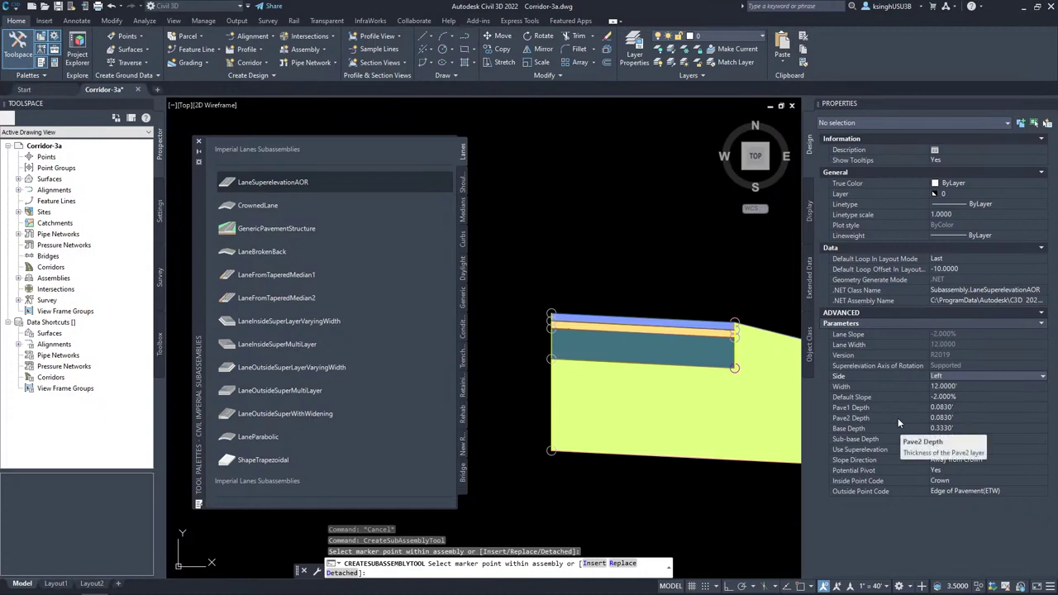
click(964, 383)
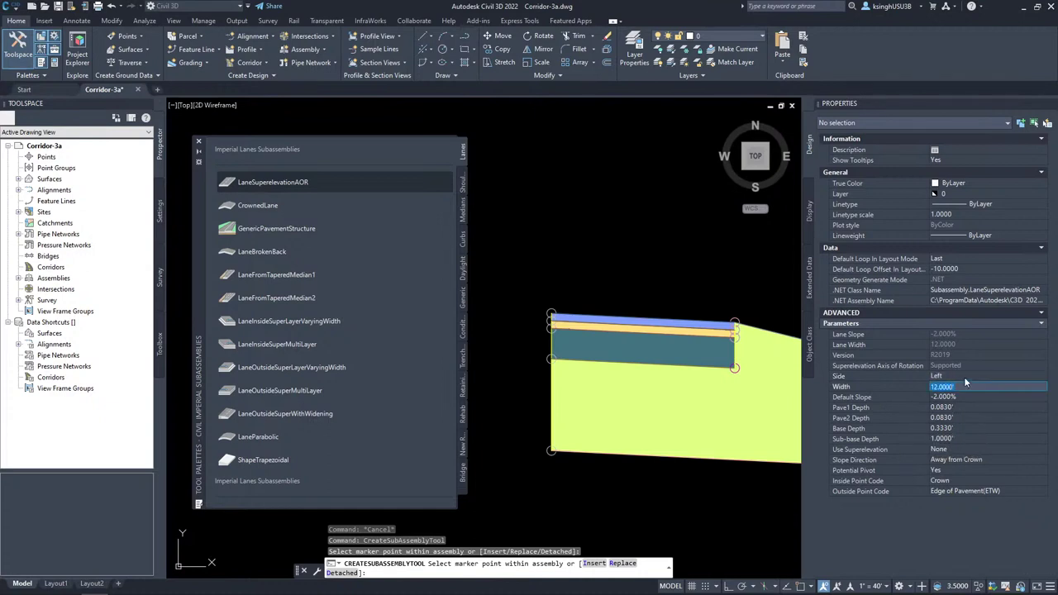
text(24)
key(Tab)
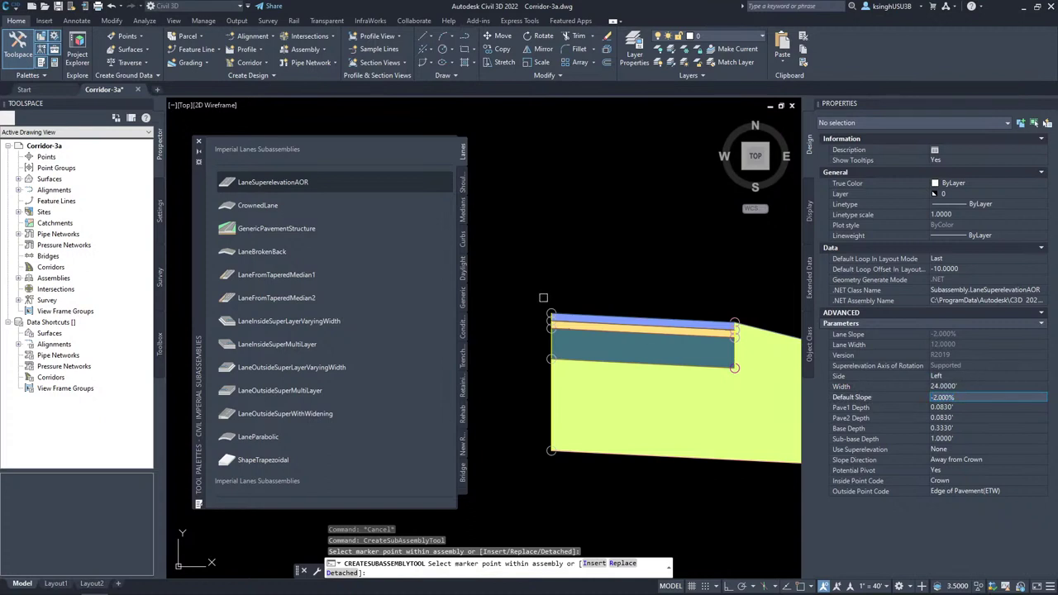
scroll(542, 300, up, 3)
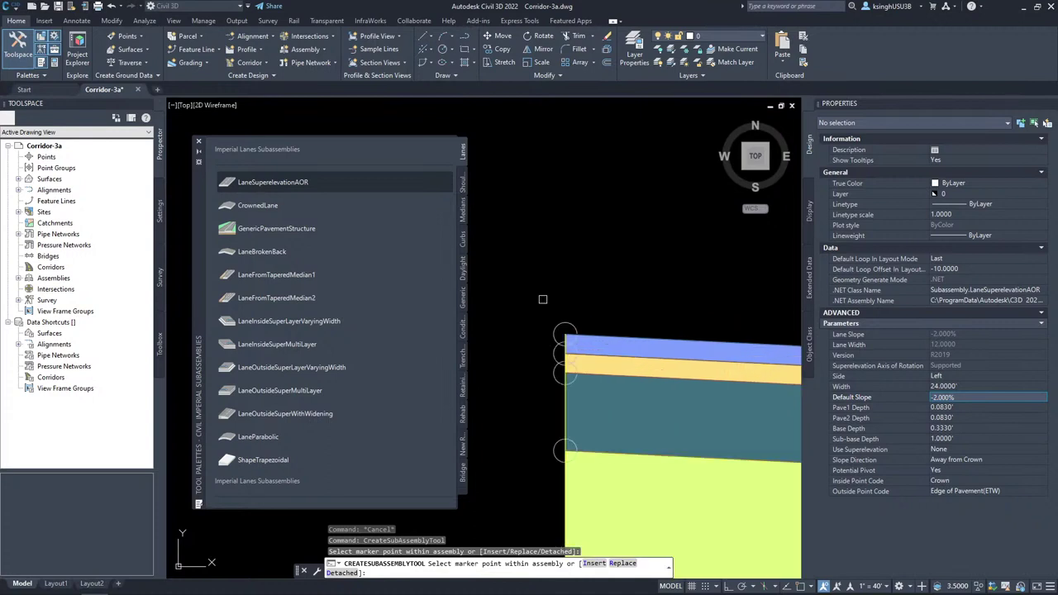
scroll(558, 324, up, 4)
scroll(620, 292, down, 6)
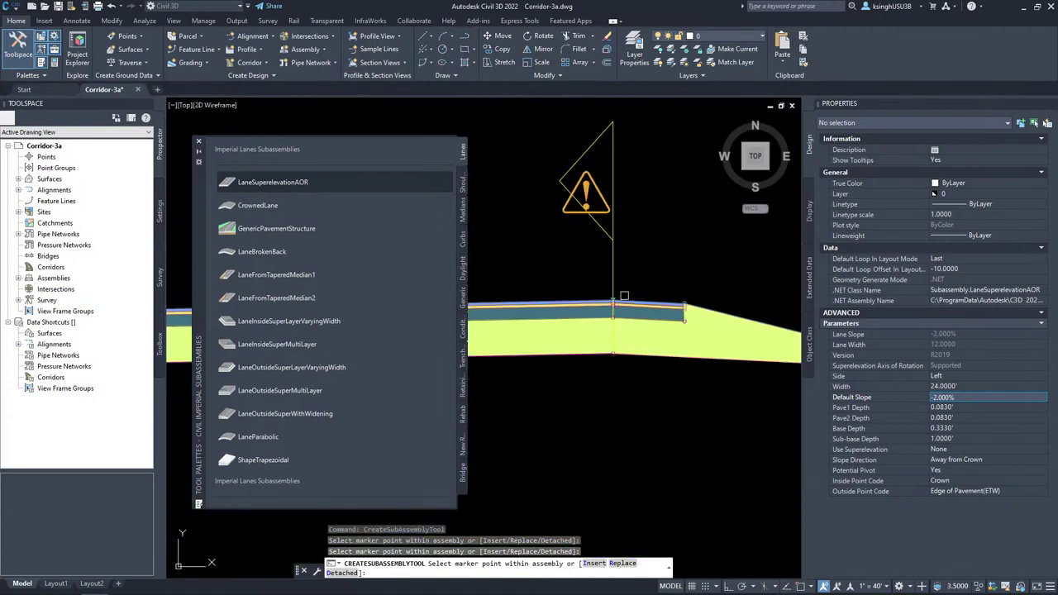
middle_drag(655, 376, 657, 383)
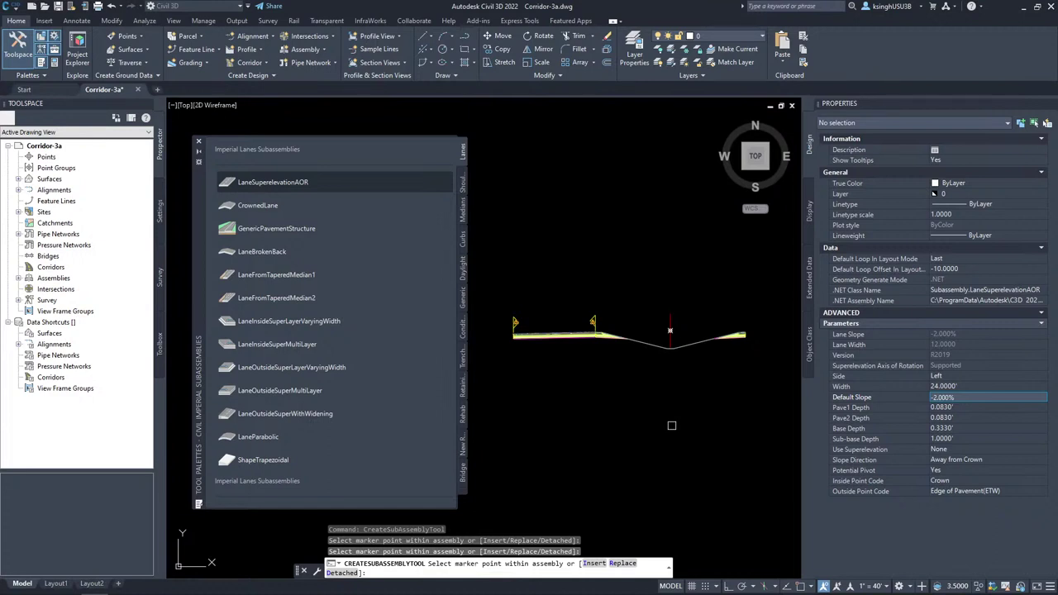
Choose the ShoulderExtendSubbase subassembly from the imperial Shoulders category for the outer edge of the left lane
scroll(517, 335, up, 4)
middle_drag(516, 335, 593, 351)
scroll(569, 348, up, 3)
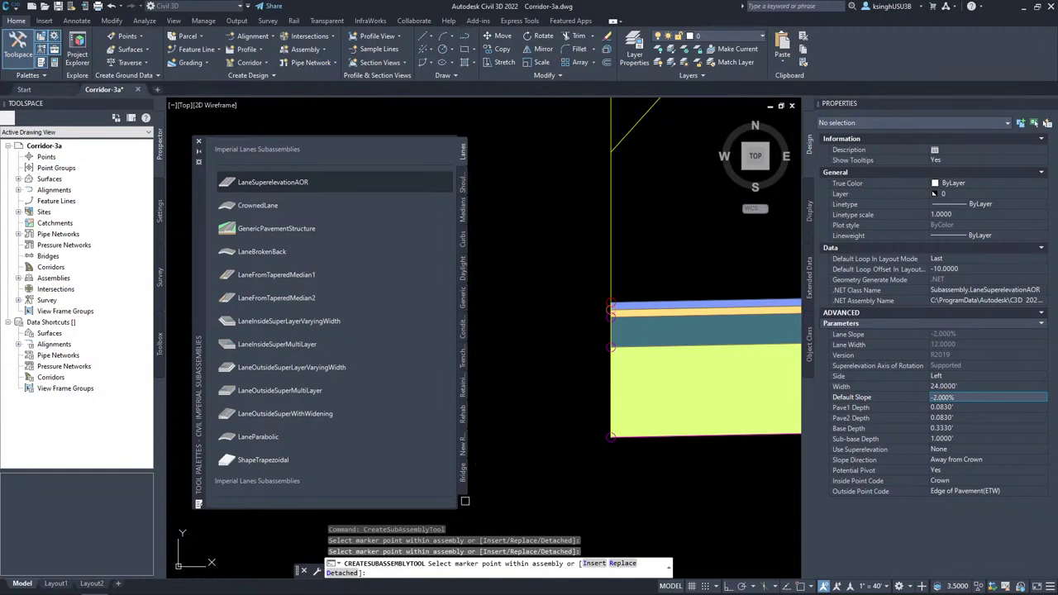
click(463, 494)
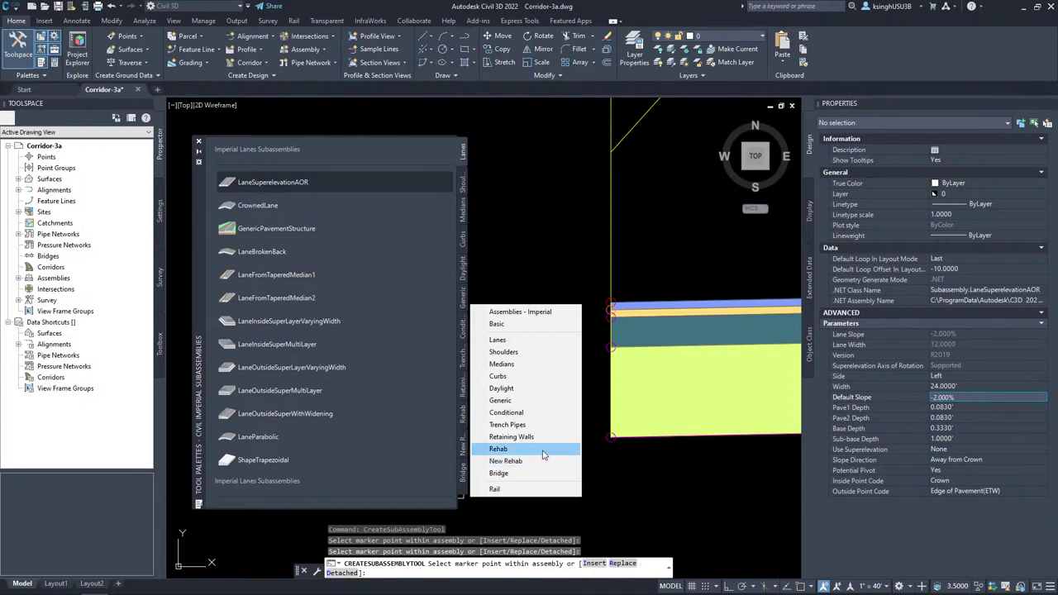
click(518, 352)
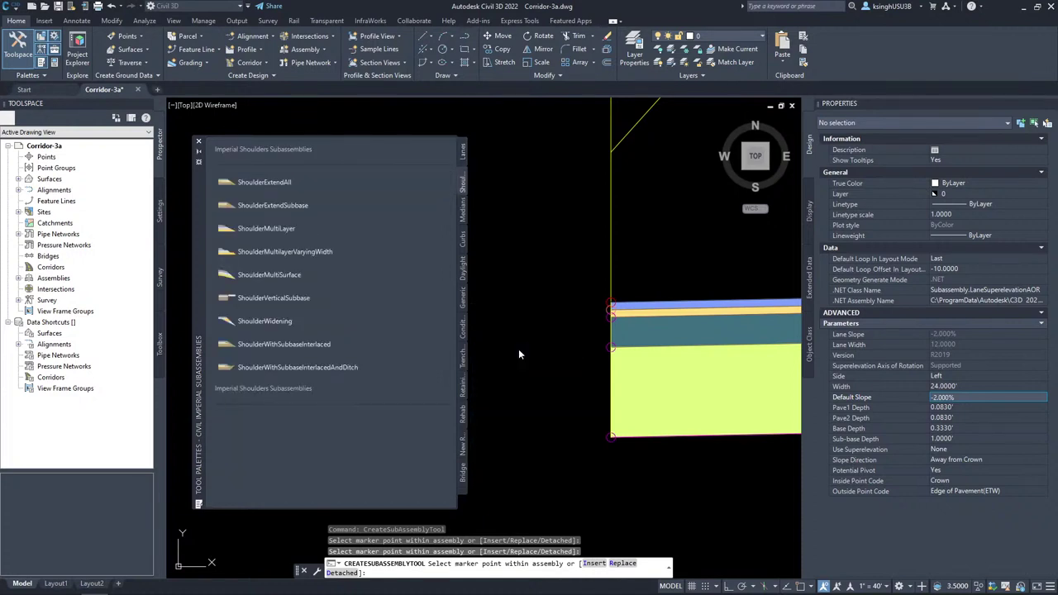
click(289, 208)
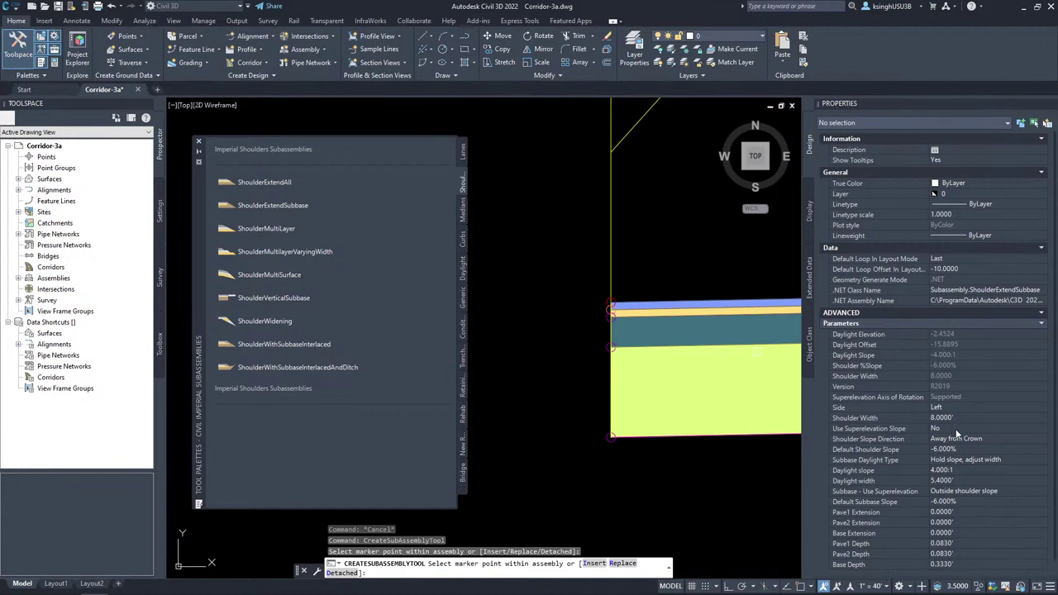
Set the shoulder's Use Superelevation Slope to Left Outside Shoulder and attach it to the top marker at the left lane's outer edge
click(956, 429)
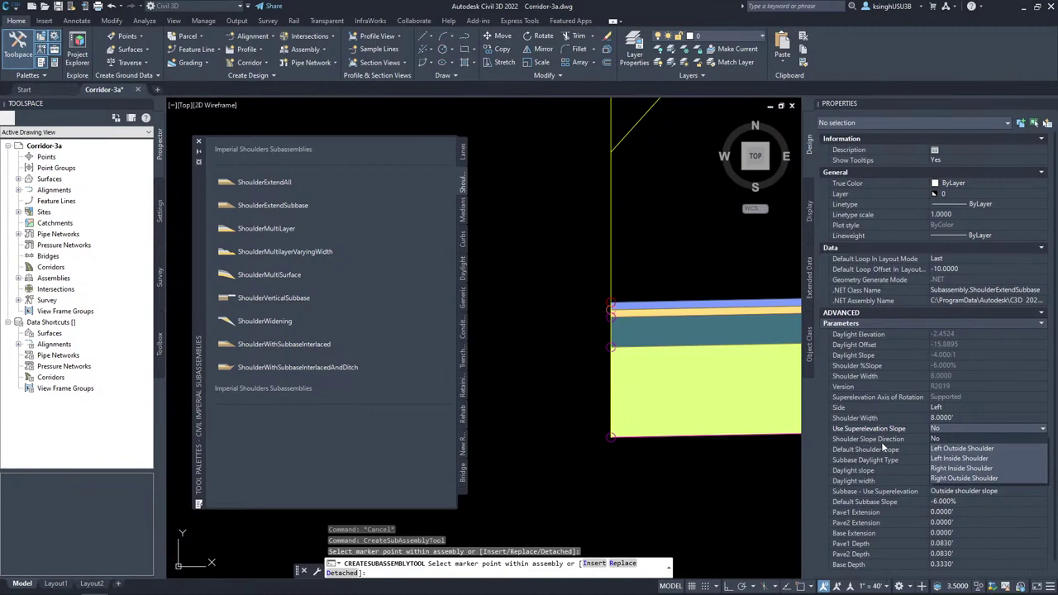
click(820, 448)
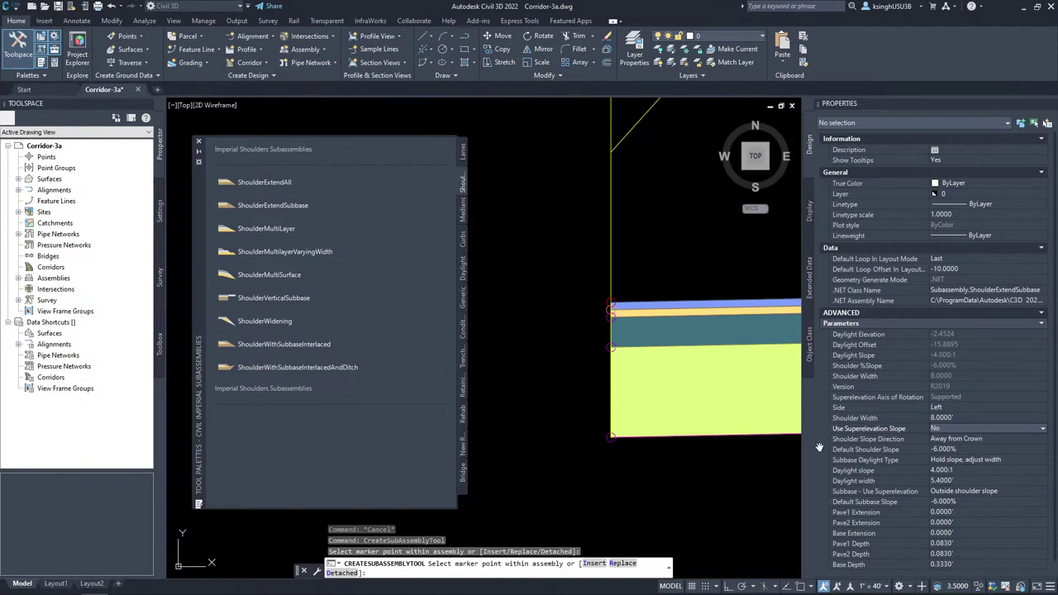
click(971, 428)
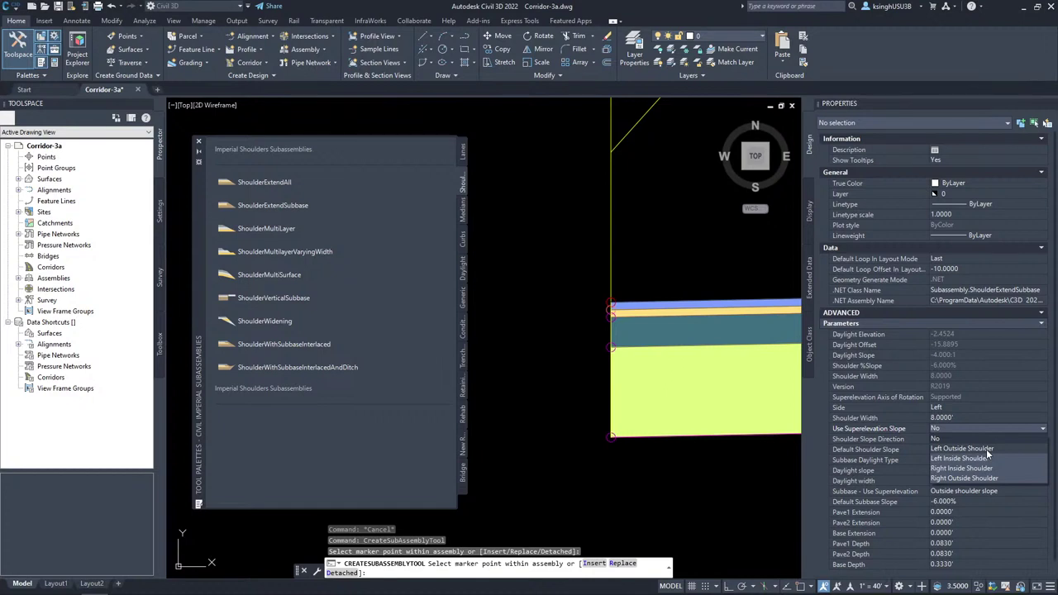
click(987, 449)
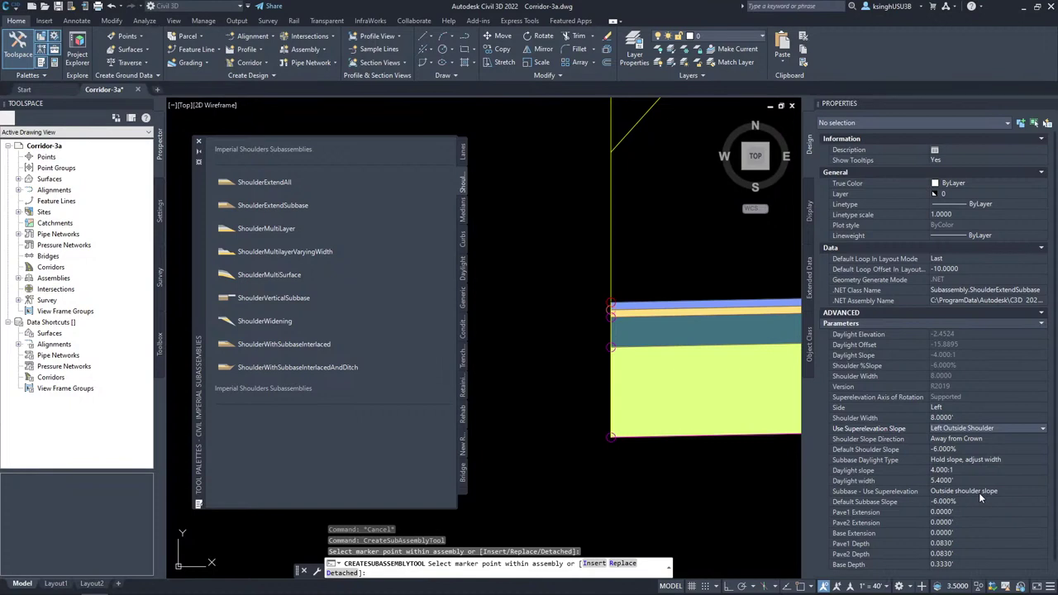
click(978, 437)
click(977, 439)
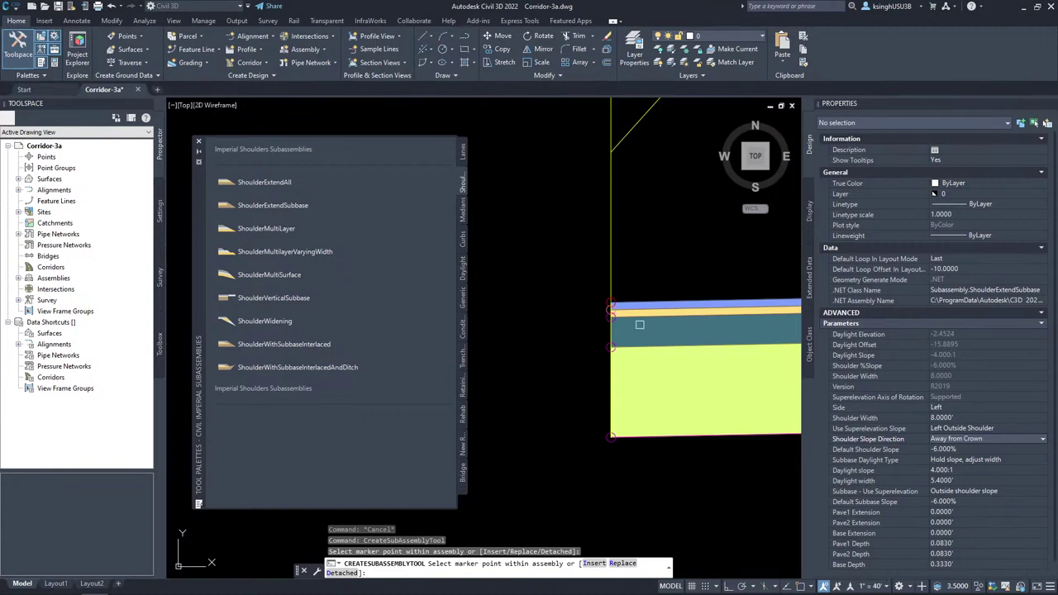
scroll(610, 304, up, 4)
scroll(609, 301, down, 8)
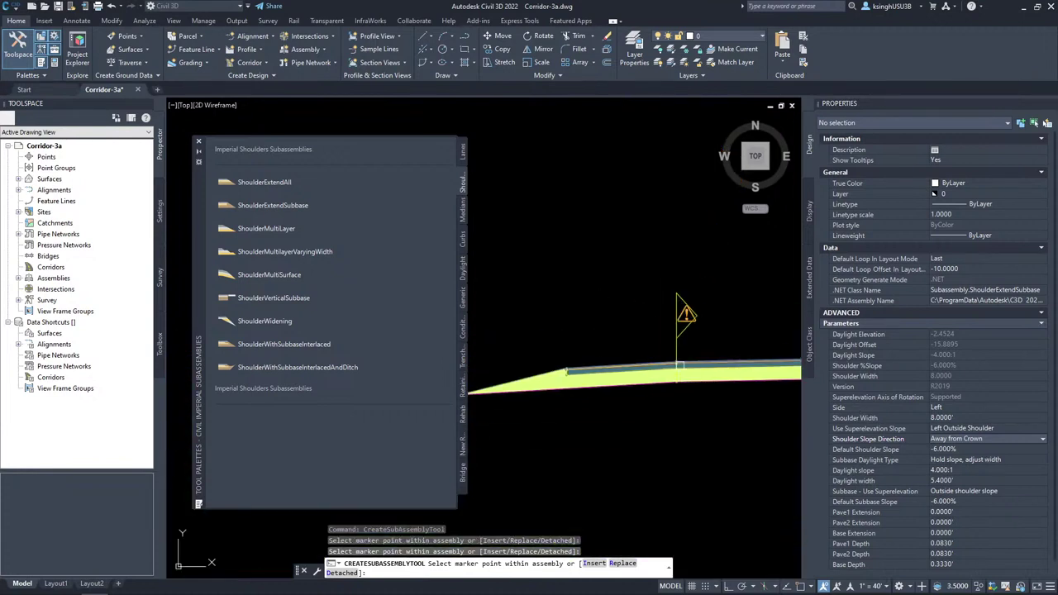
scroll(720, 417, up, 3)
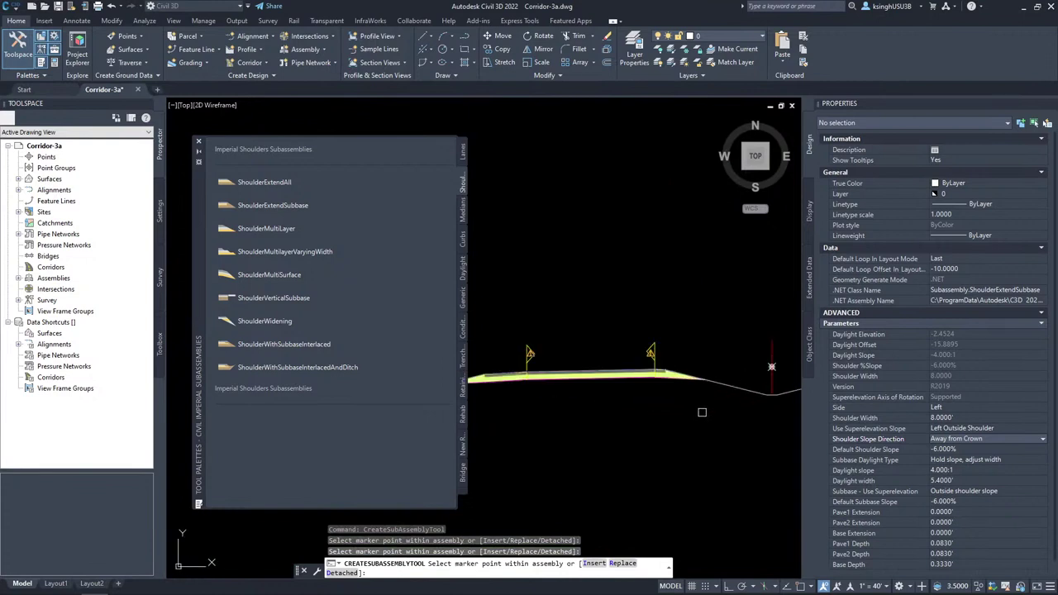
middle_drag(702, 411, 671, 431)
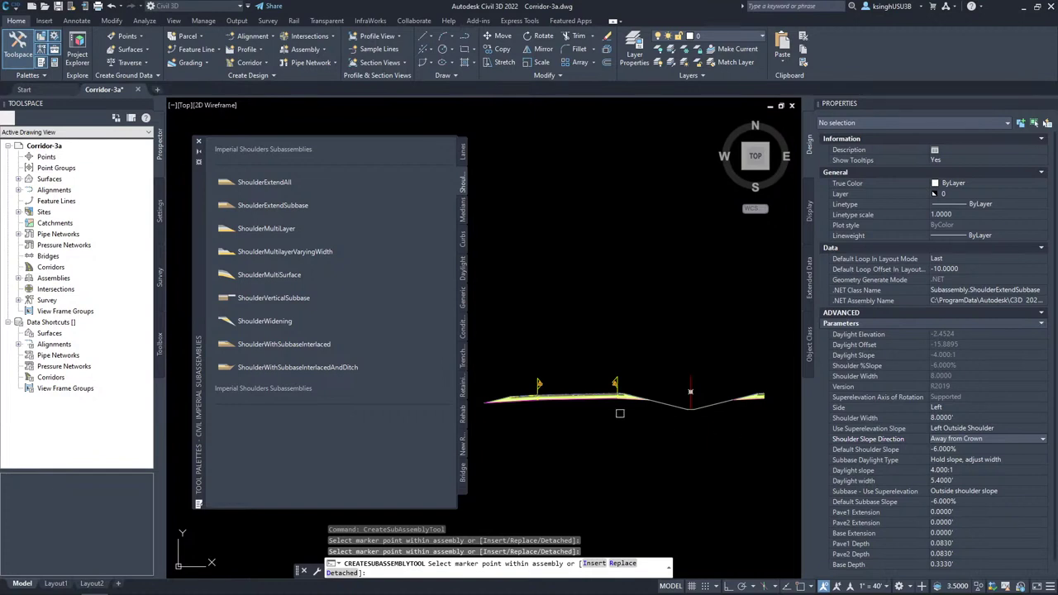
Choose the DaylightStandard subassembly from the imperial Daylight category for the outer end of the left shoulder
middle_drag(562, 406, 700, 406)
scroll(624, 397, up, 5)
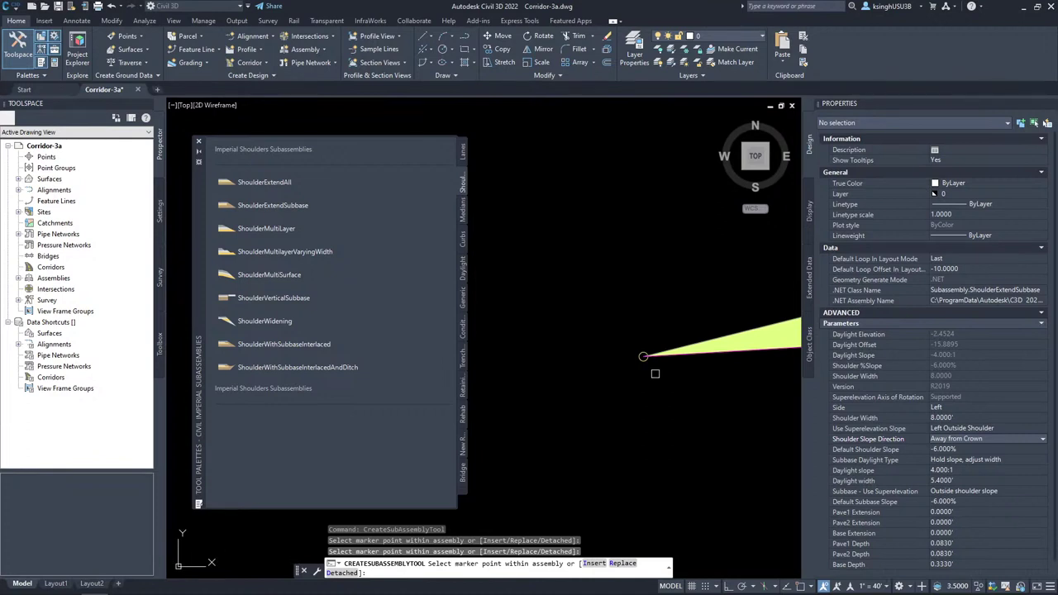
click(461, 492)
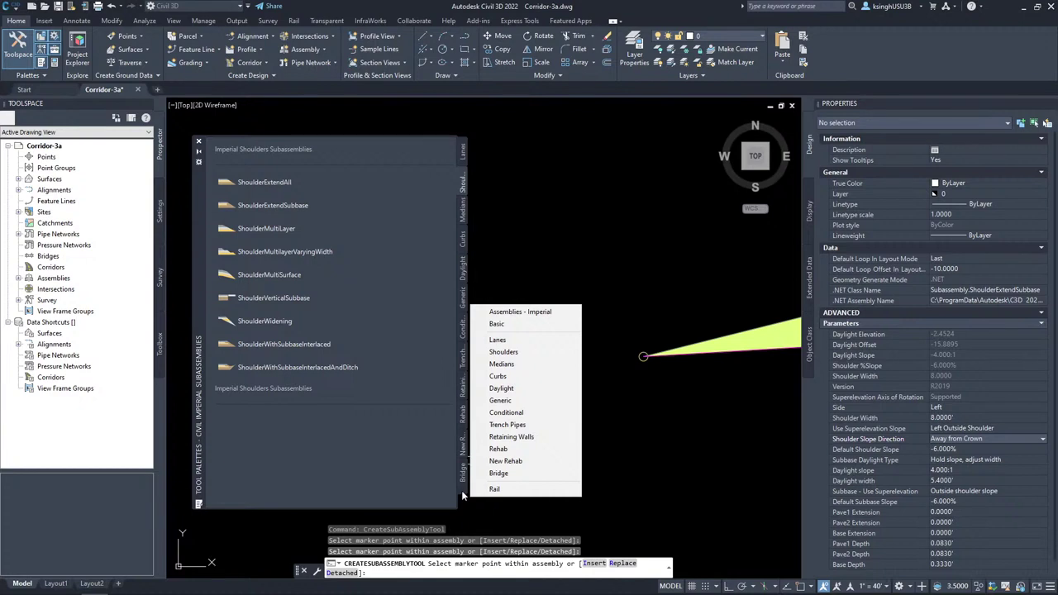
click(502, 388)
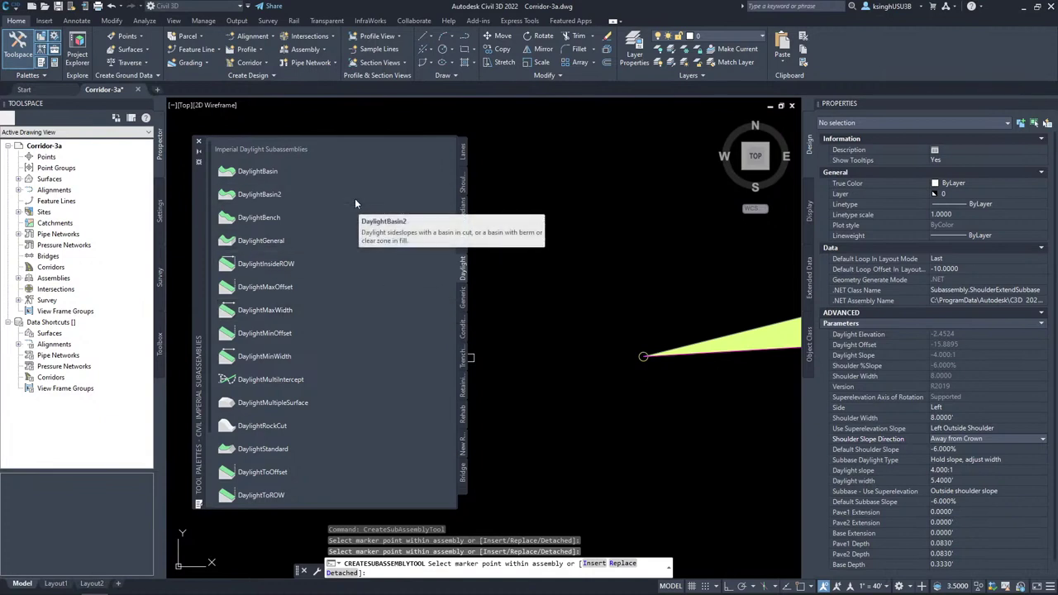
click(266, 450)
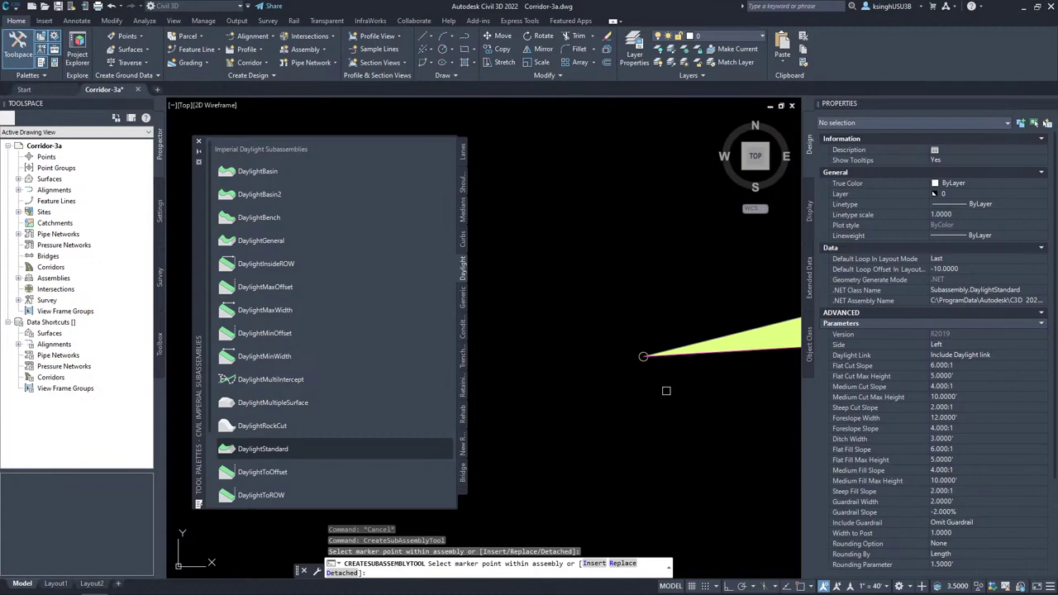
Attach the left-side daylight subassembly to the outermost marker of the left shoulder and end the subassembly command
click(642, 355)
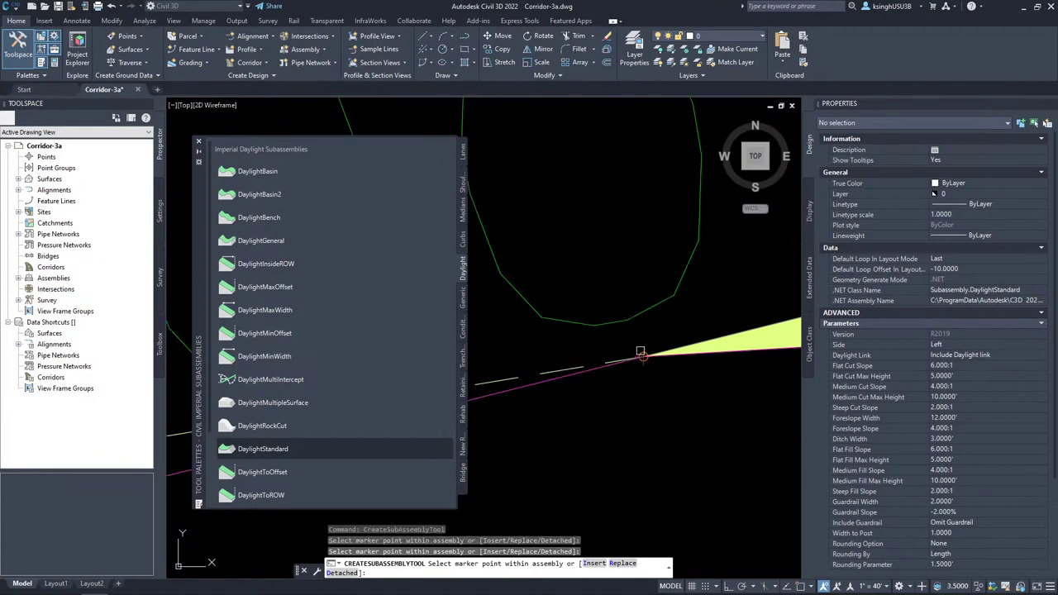
scroll(671, 376, up, 3)
mouse_move(668, 383)
middle_down()
mouse_move(666, 403)
mouse_move(687, 423)
middle_up()
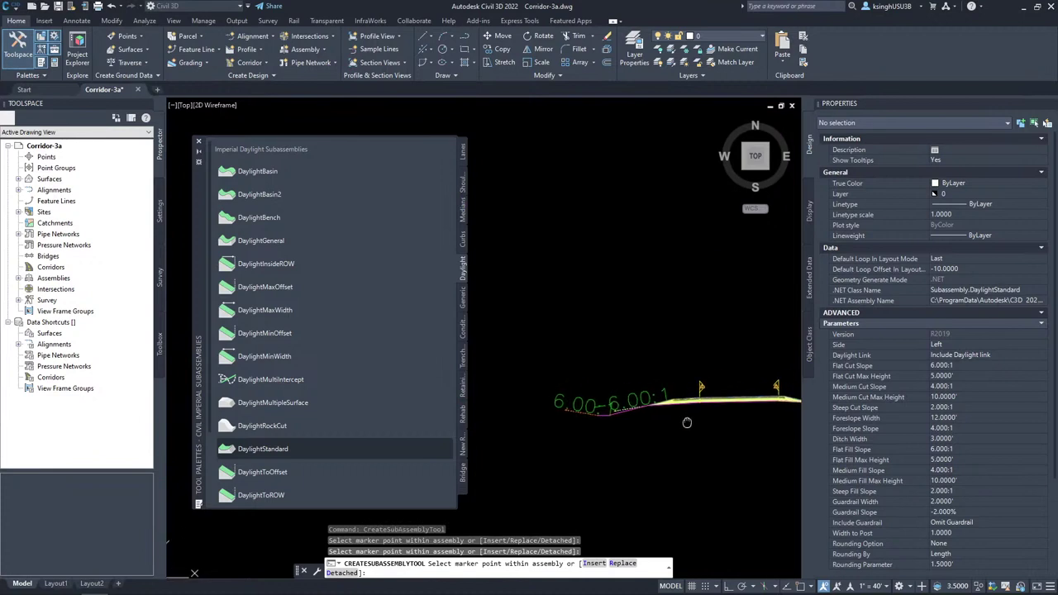
scroll(688, 425, up, 2)
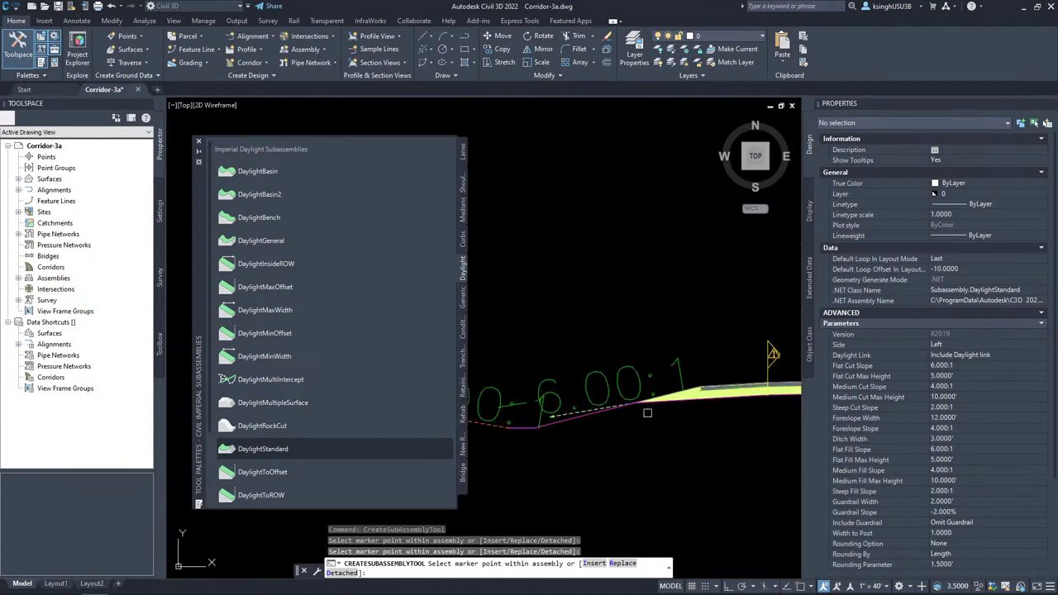
middle_drag(687, 425, 679, 399)
scroll(680, 400, down, 4)
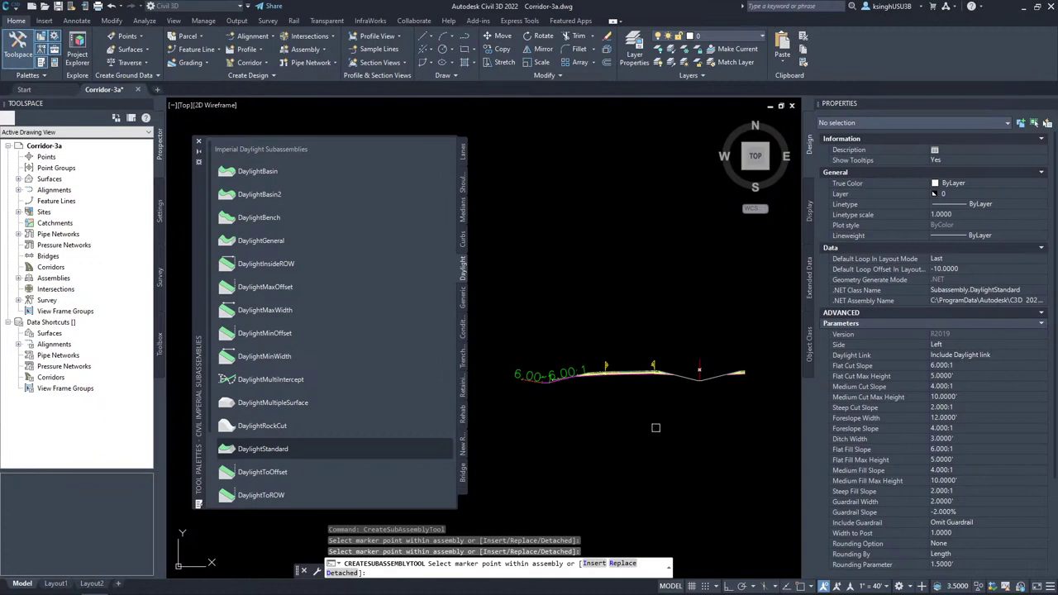
key(Escape)
middle_drag(646, 400, 645, 404)
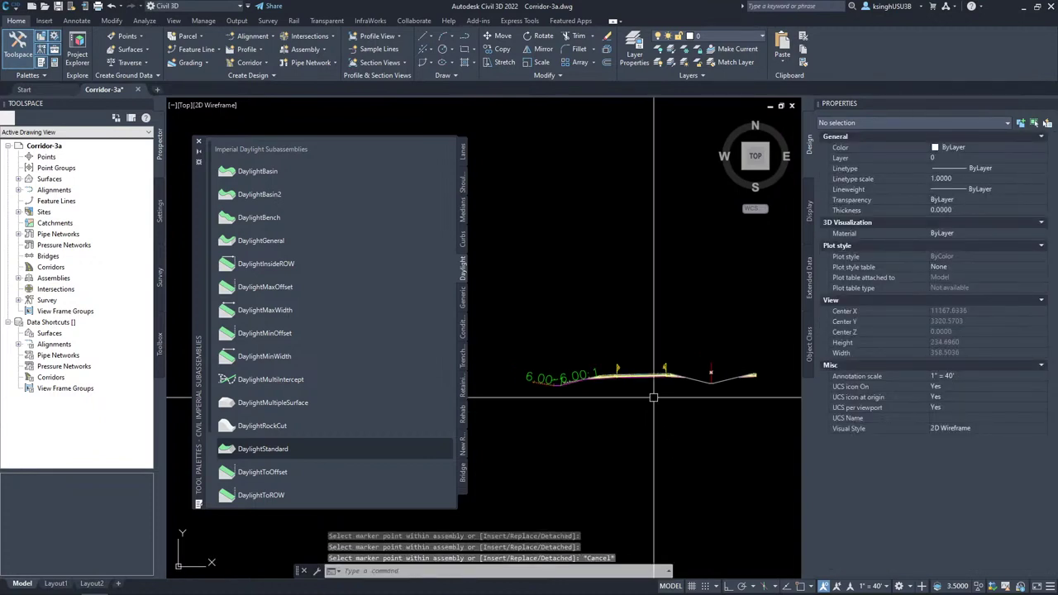
key(Escape)
key(Escape)
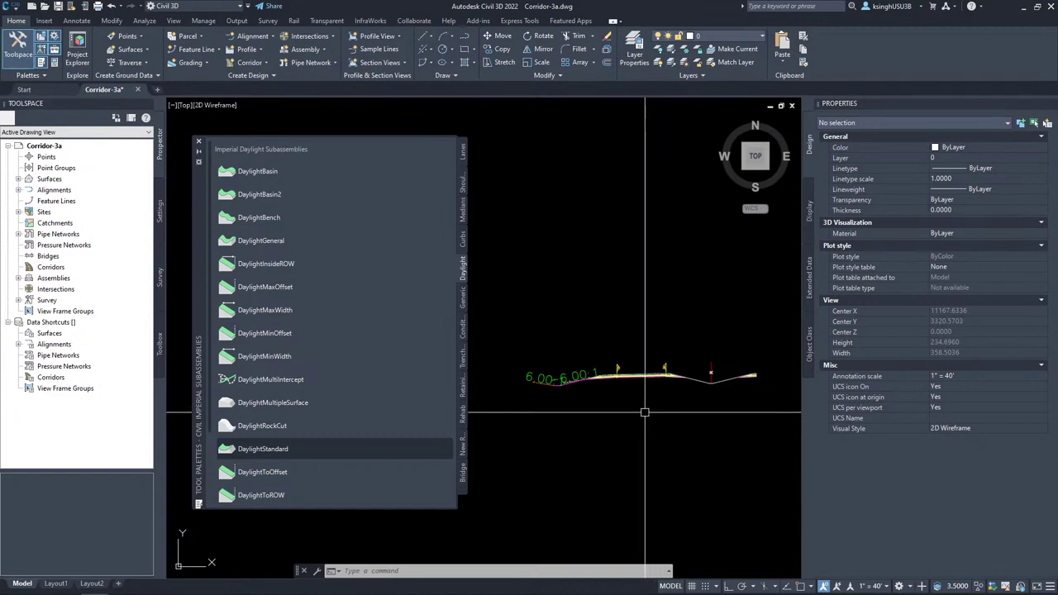
Try to mirror the left lane, shoulder and daylight subassemblies onto the assembly's baseline marker
click(644, 348)
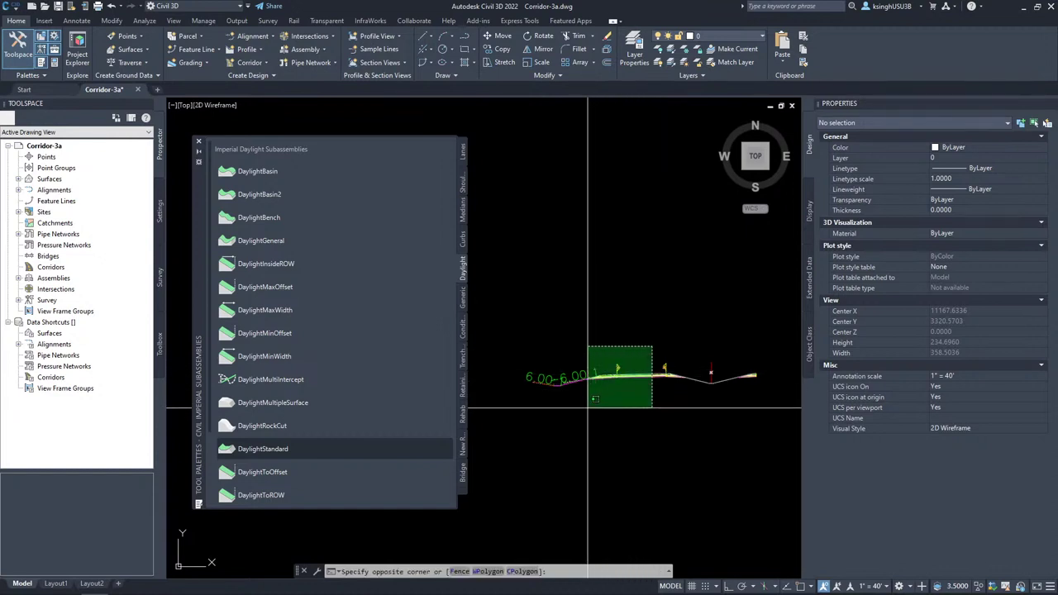
click(522, 405)
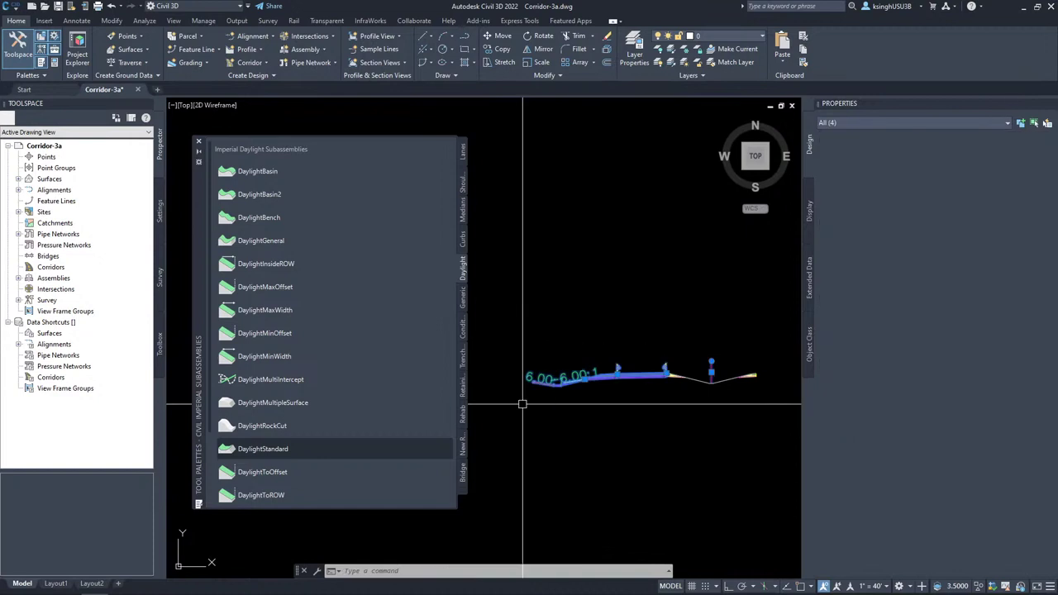
right_click(707, 407)
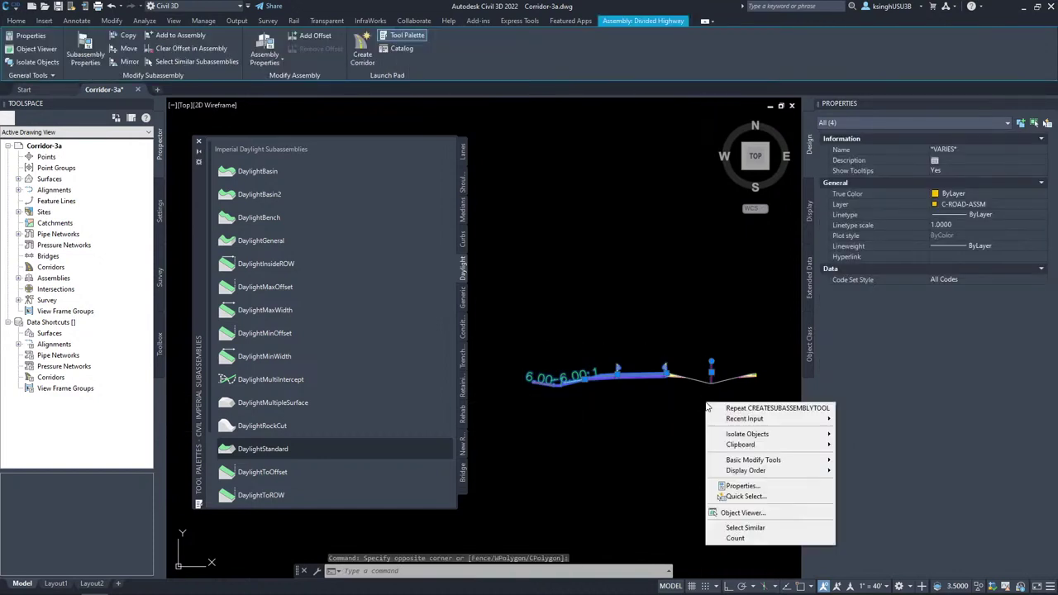
click(553, 59)
click(117, 63)
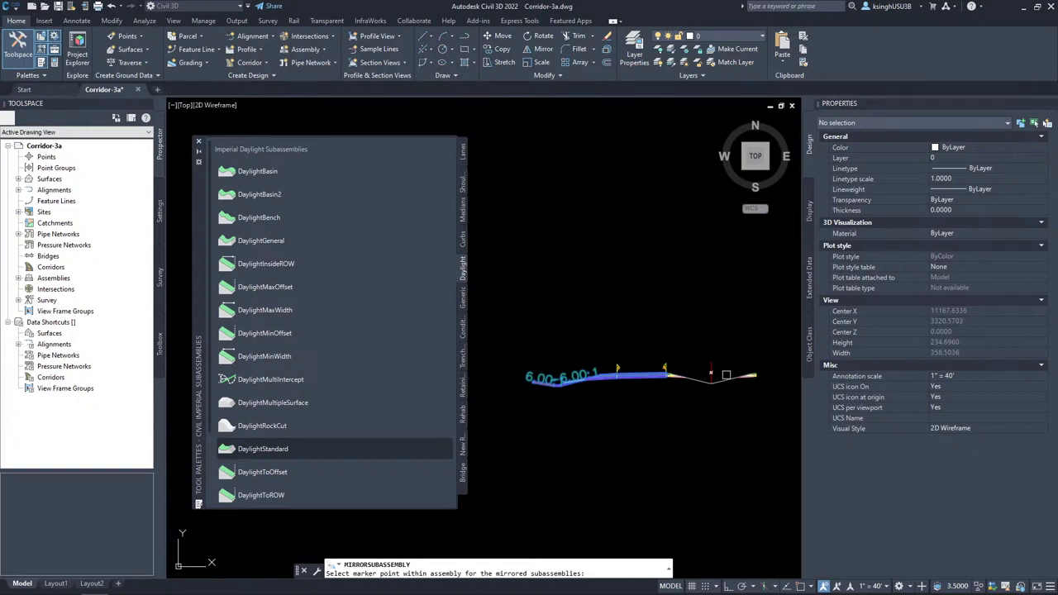
scroll(720, 364, up, 8)
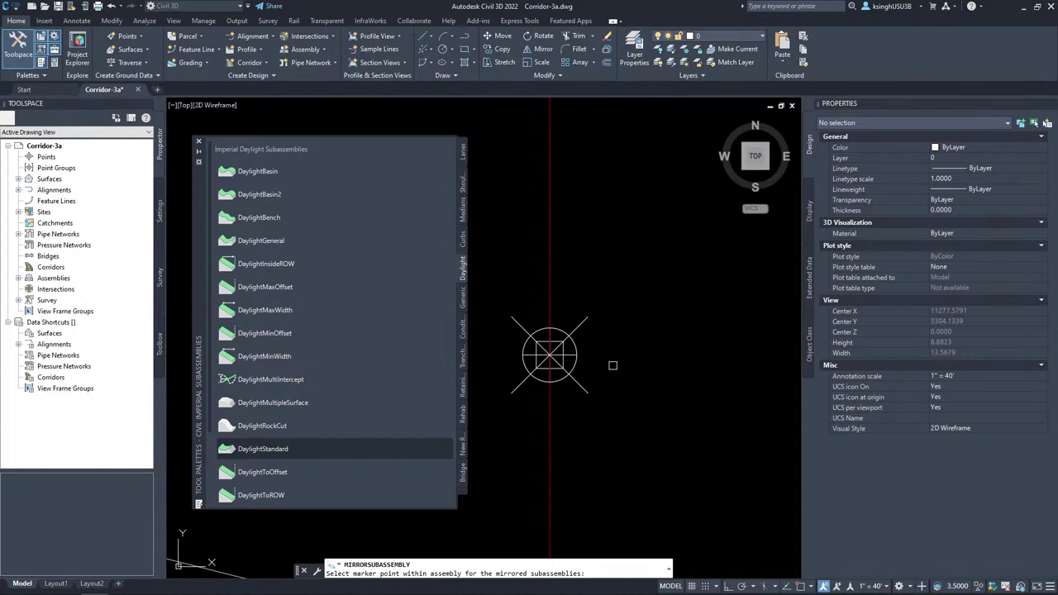
scroll(579, 348, up, 4)
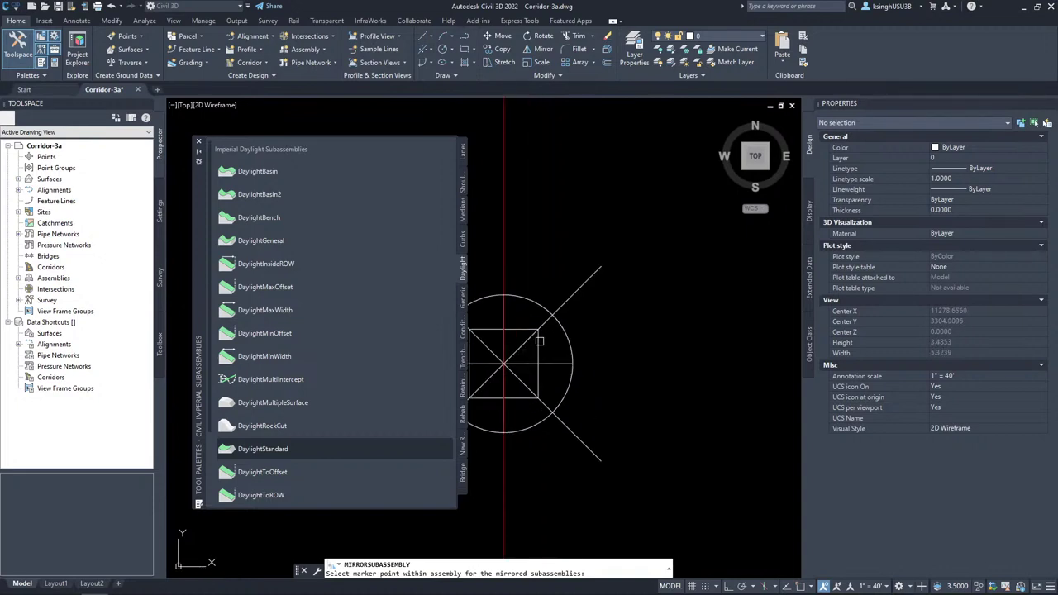
click(539, 341)
scroll(661, 380, down, 2)
middle_drag(693, 386, 662, 383)
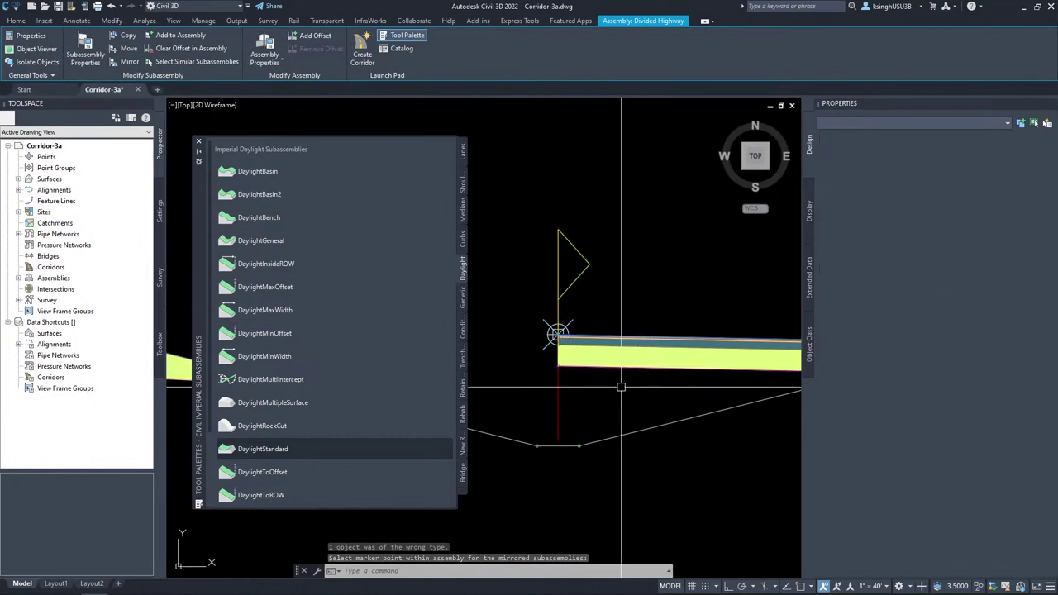
Undo the mirroring of the subassemblies onto the baseline marker
key(Escape)
text(u)
key(Return)
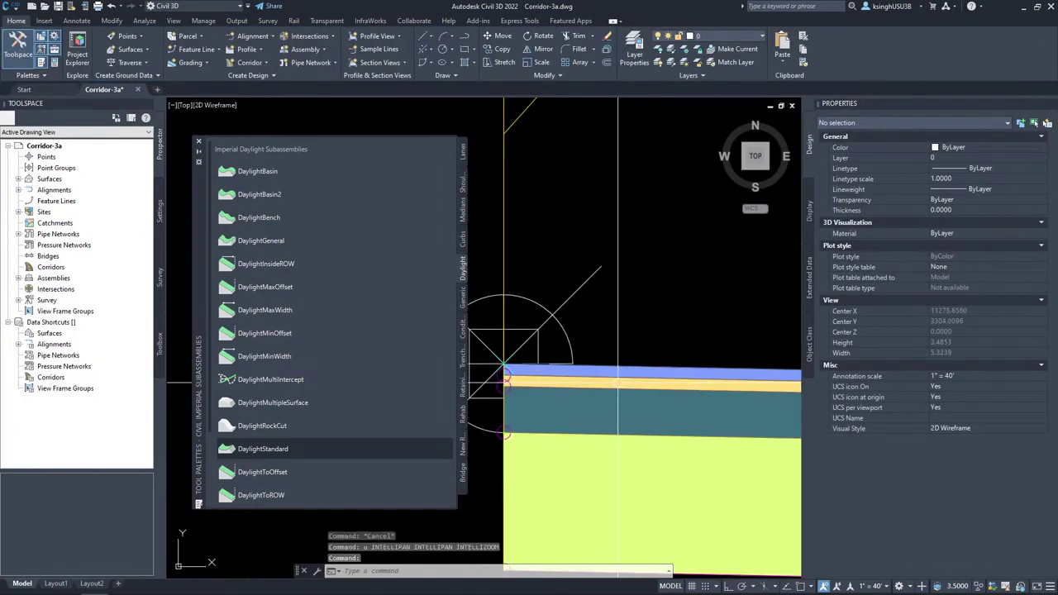
text(u)
key(Return)
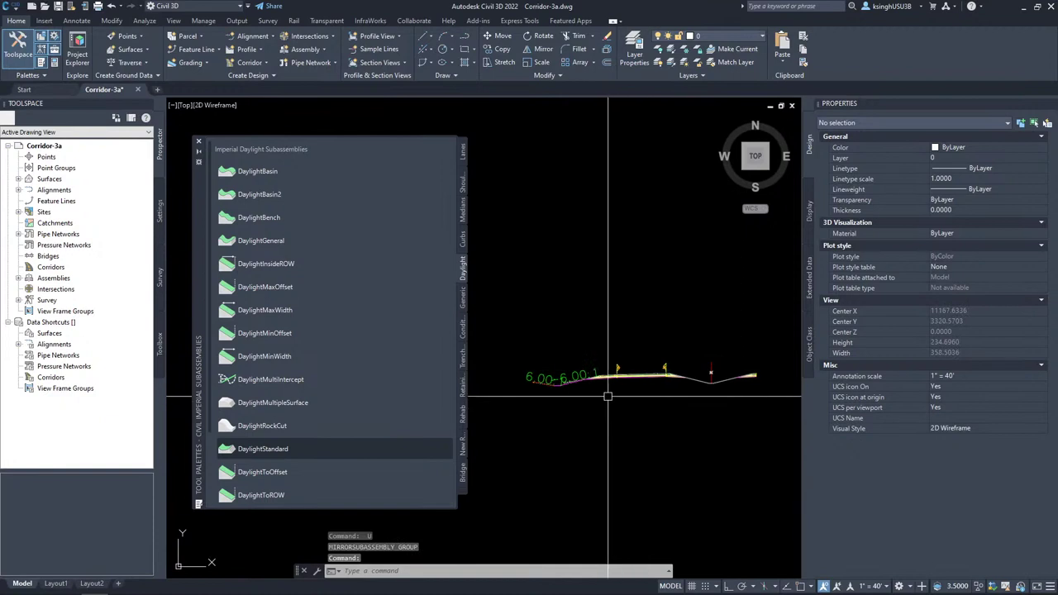
Mirror the left lane, shoulder and daylight subassemblies onto the top marker at the median's right edge
click(647, 353)
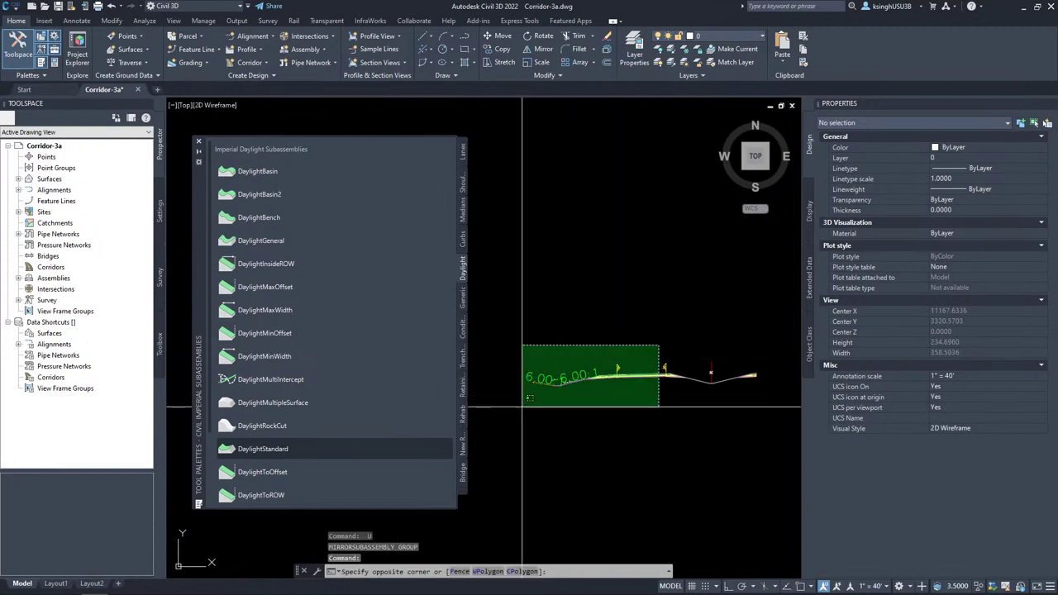
click(519, 389)
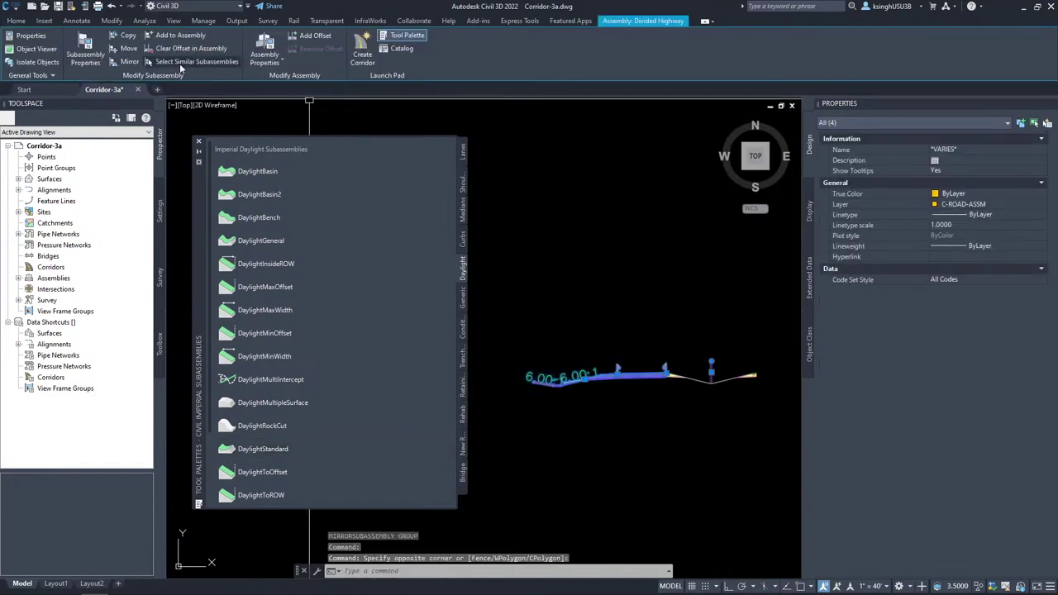
click(130, 62)
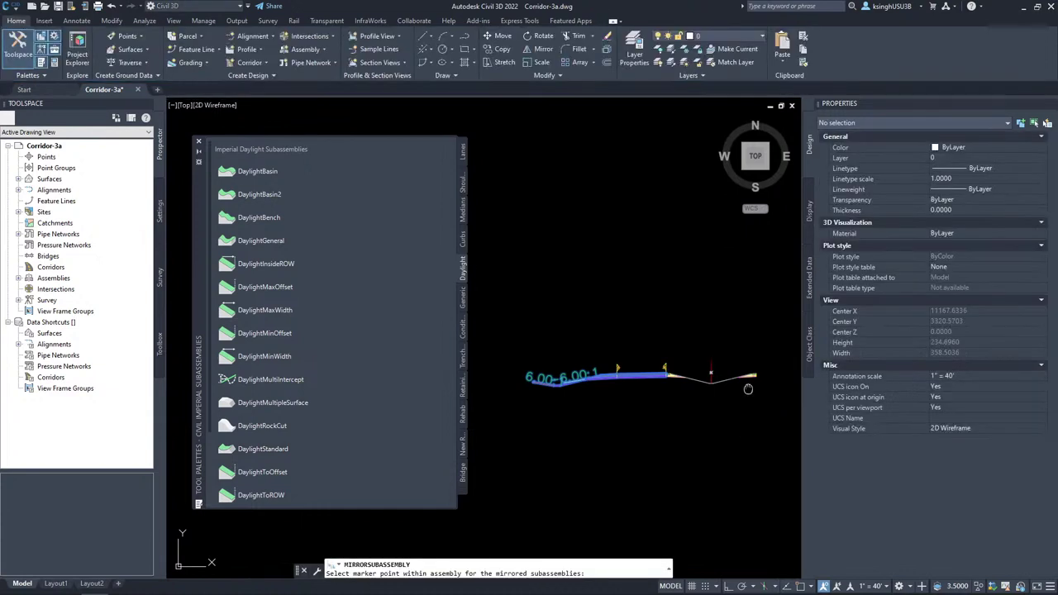
scroll(683, 401, up, 5)
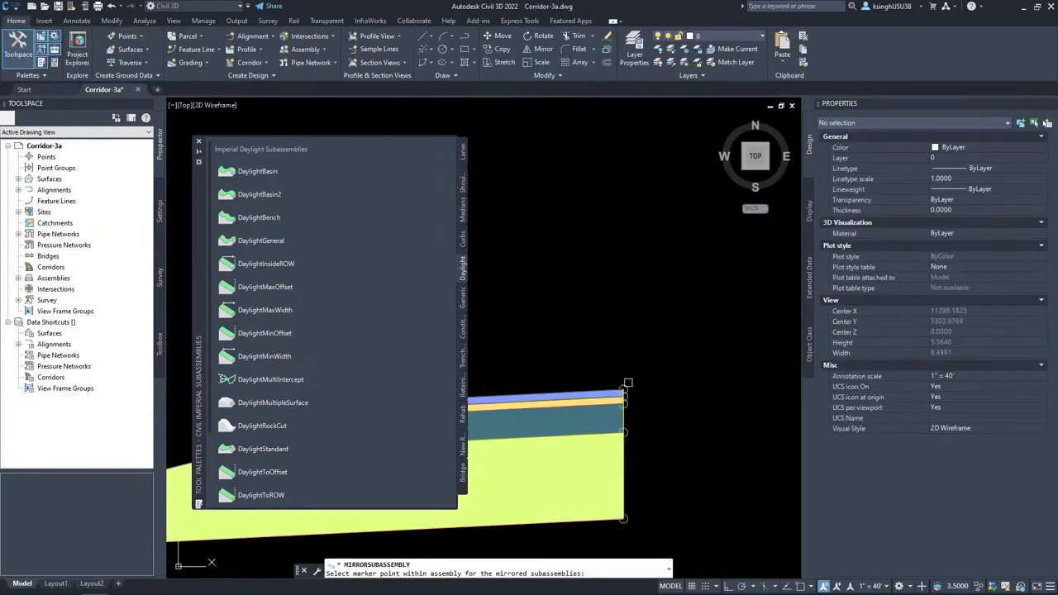
scroll(626, 383, down, 3)
click(626, 383)
scroll(650, 426, down, 5)
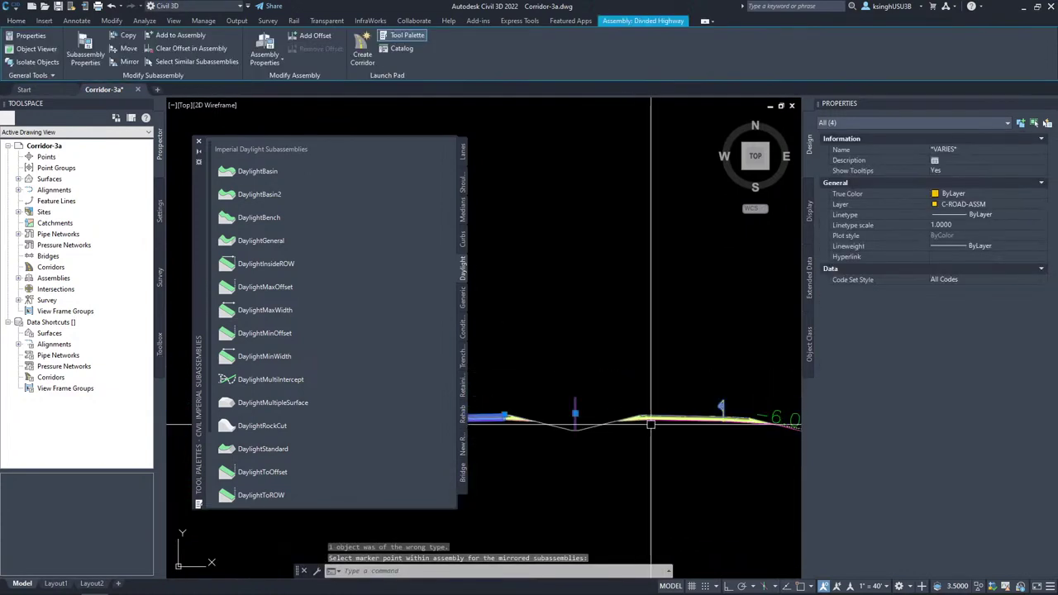
click(650, 442)
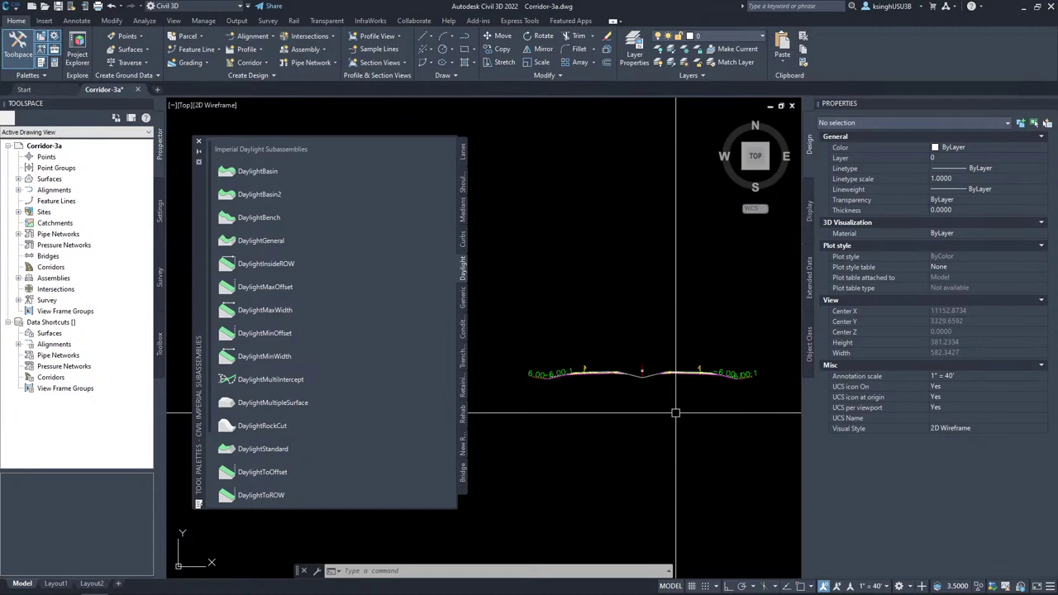
Close the subassembly tool palettes and save the drawing
click(199, 145)
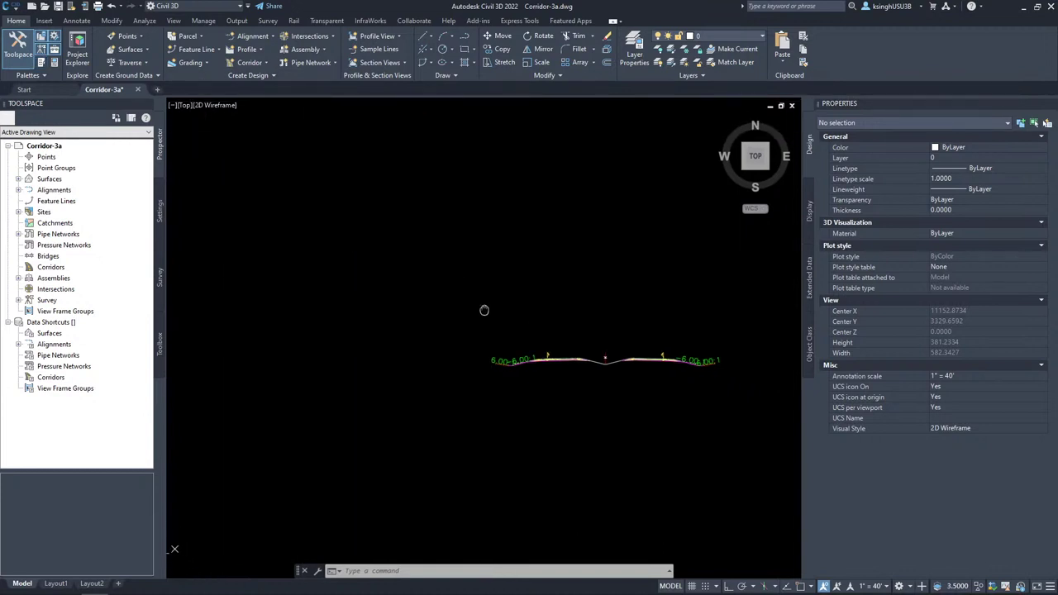
scroll(572, 395, up, 4)
middle_drag(572, 394, 451, 445)
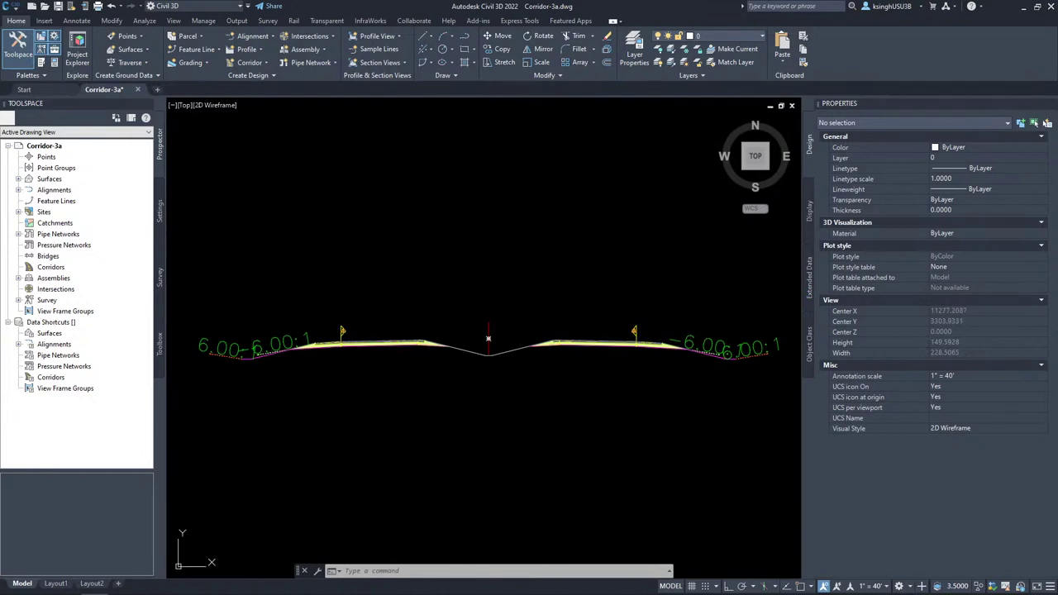
key(ctrl+s)
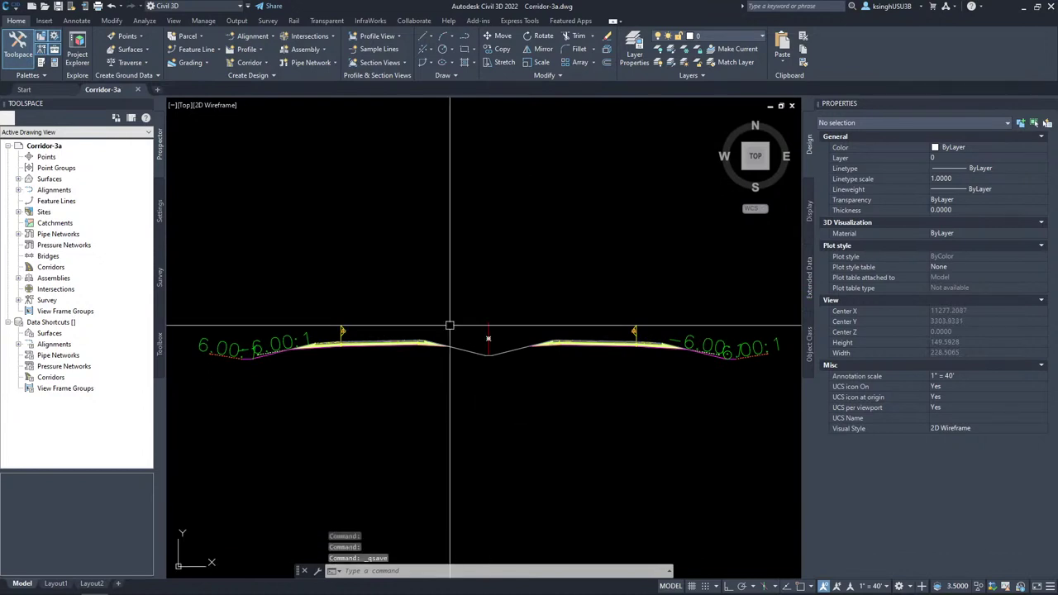